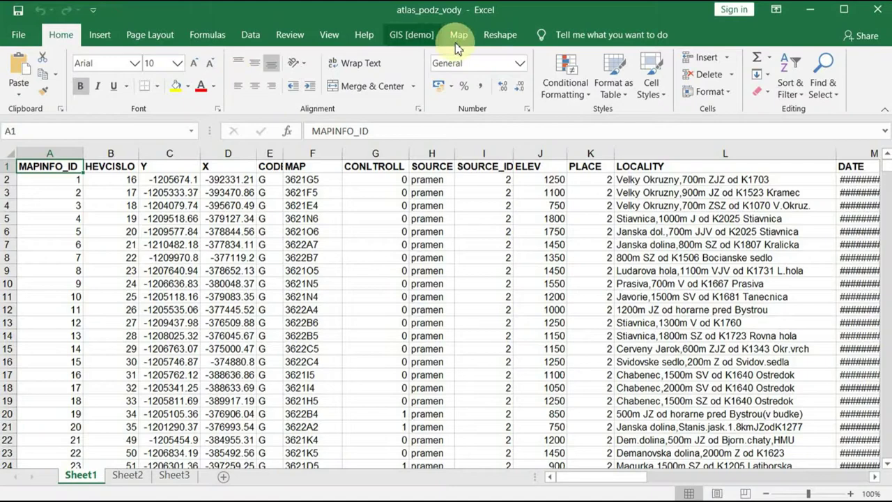
Select the whole A1:BM16359 table and start a Reshape.XL dataset from it via the Data Manager.
click(495, 34)
click(56, 70)
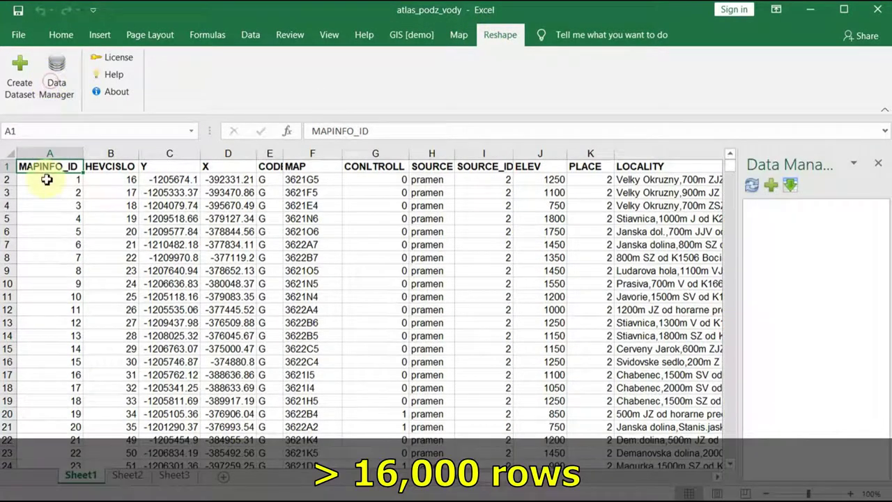
key(ctrl+shift+Down)
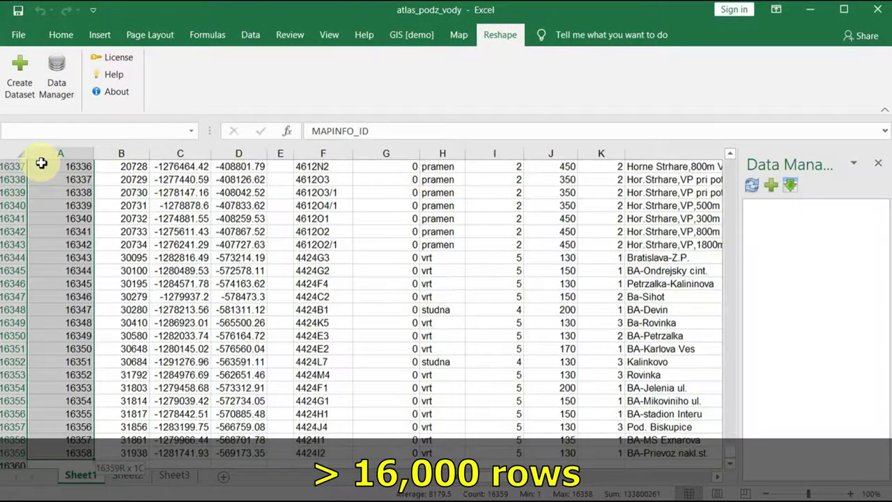
key(ctrl+shift+Right)
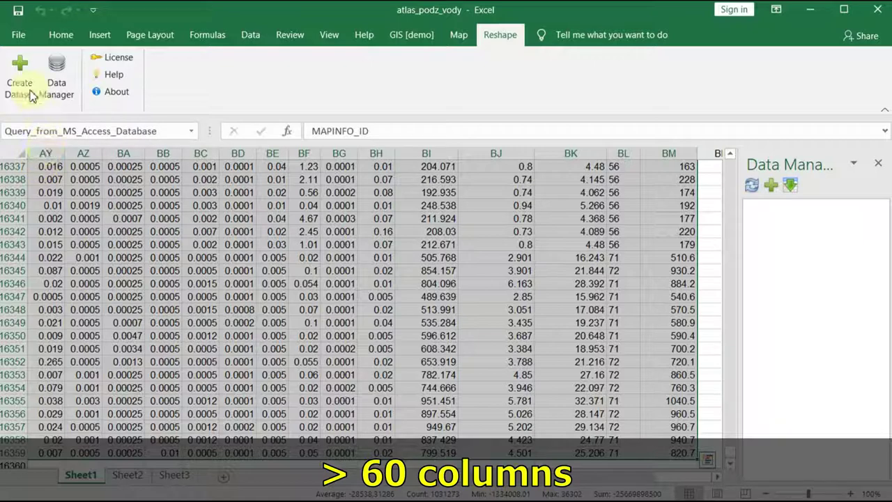
click(25, 80)
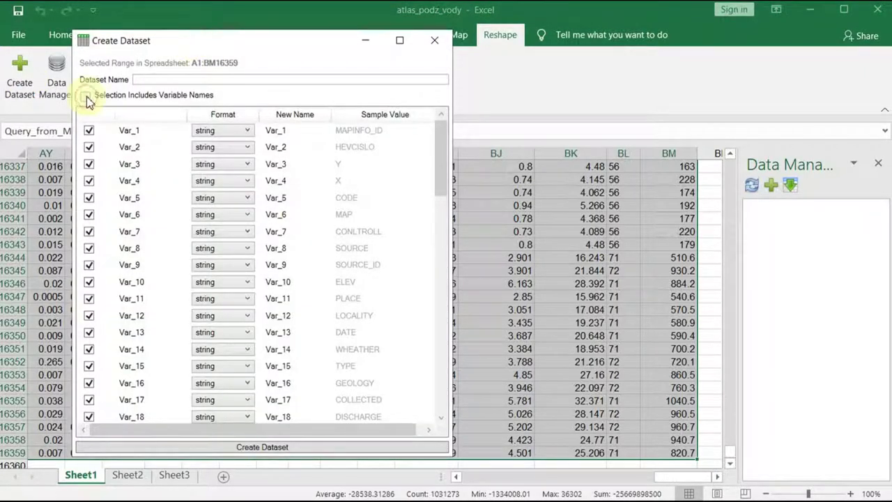
Create a Reshape dataset named 'dataset' using the header row as variable names.
click(86, 96)
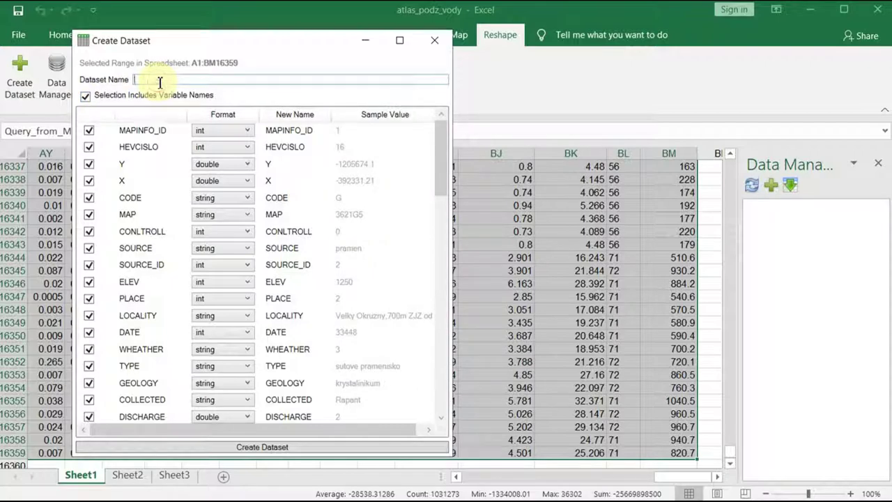
text(dataset)
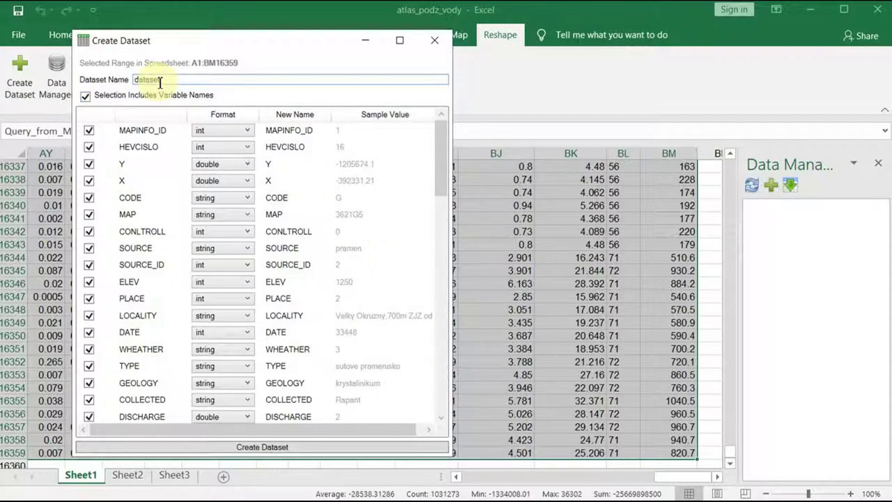
mouse_move(441, 148)
mouse_down()
mouse_move(450, 311)
mouse_move(442, 401)
mouse_move(412, 240)
mouse_move(231, 449)
mouse_up()
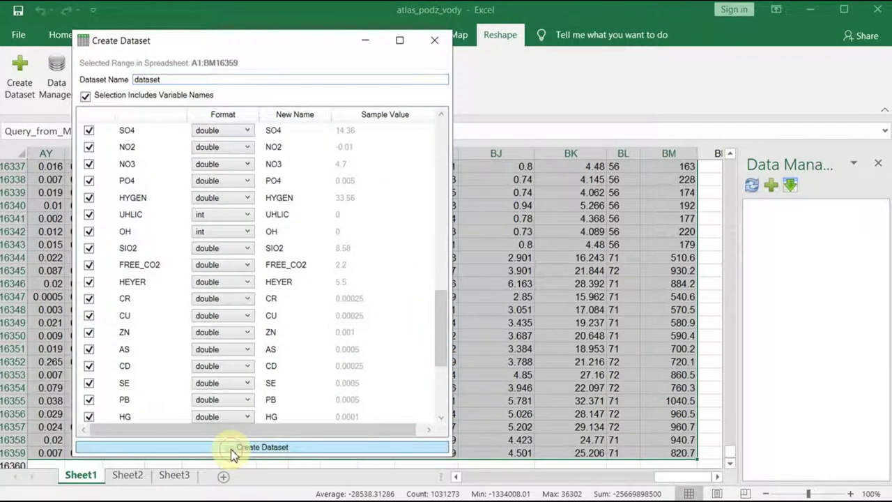
click(230, 449)
click(234, 453)
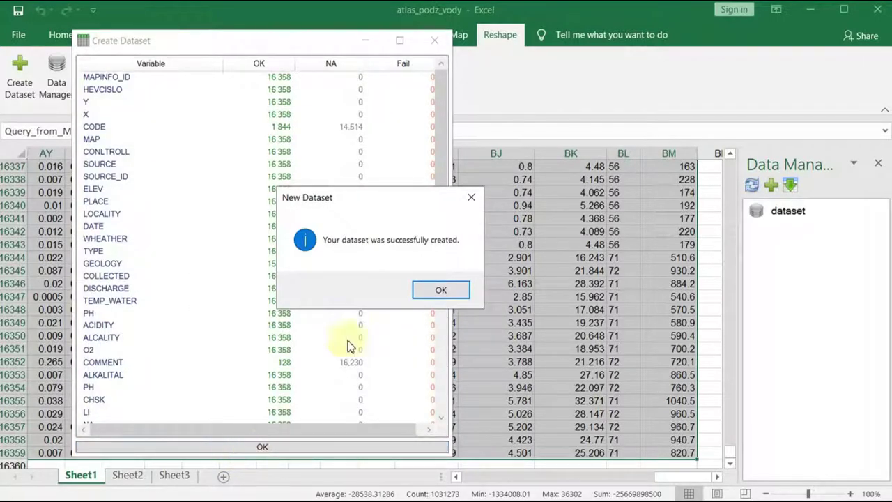
click(433, 289)
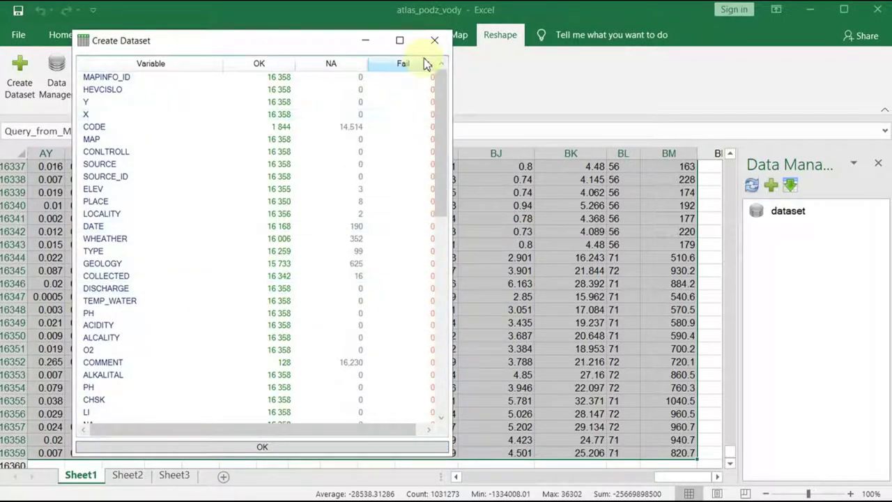
click(434, 40)
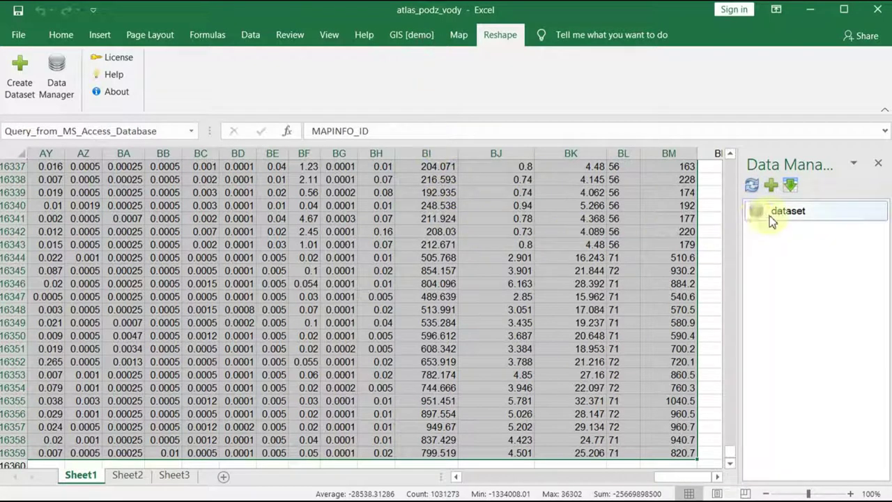
mouse_move(822, 215)
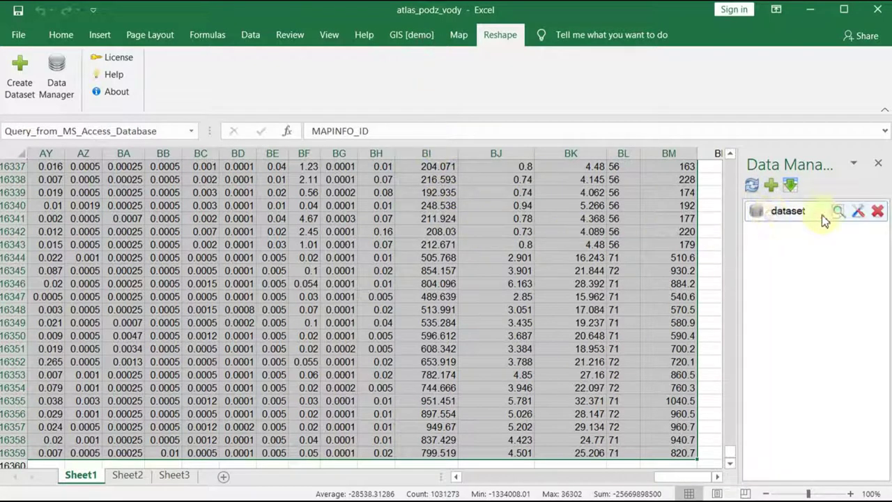
Open 'dataset' in the Reshape.XL window and browse its 16,358 rows and 65 columns.
click(859, 213)
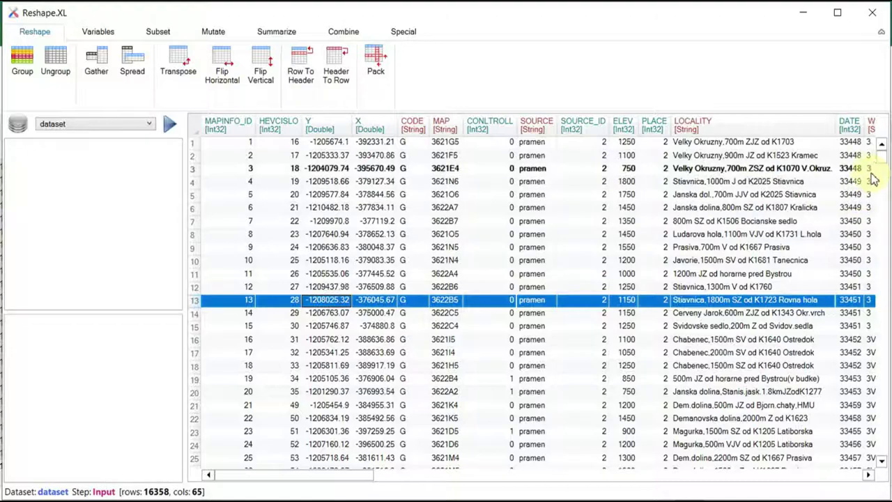
scroll(887, 351, down, 10)
drag(888, 351, 876, 452)
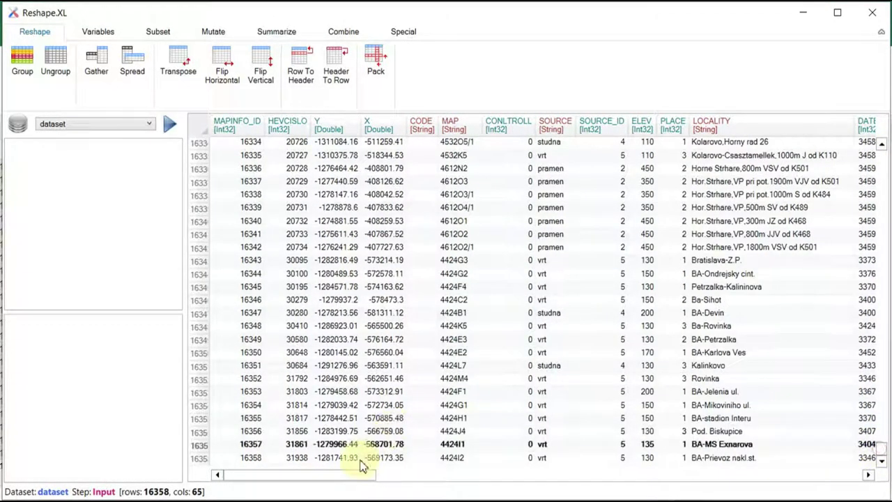
mouse_move(316, 477)
mouse_down()
mouse_move(816, 484)
mouse_move(282, 433)
mouse_up()
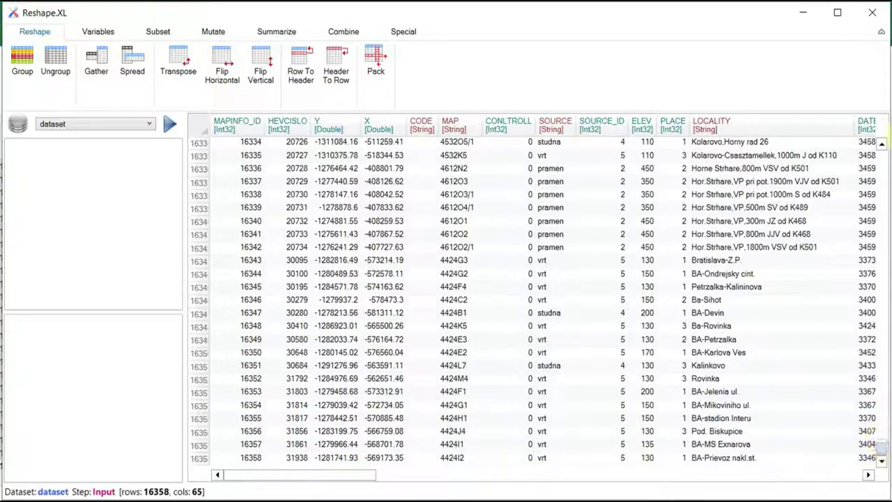
drag(884, 452, 884, 146)
click(549, 169)
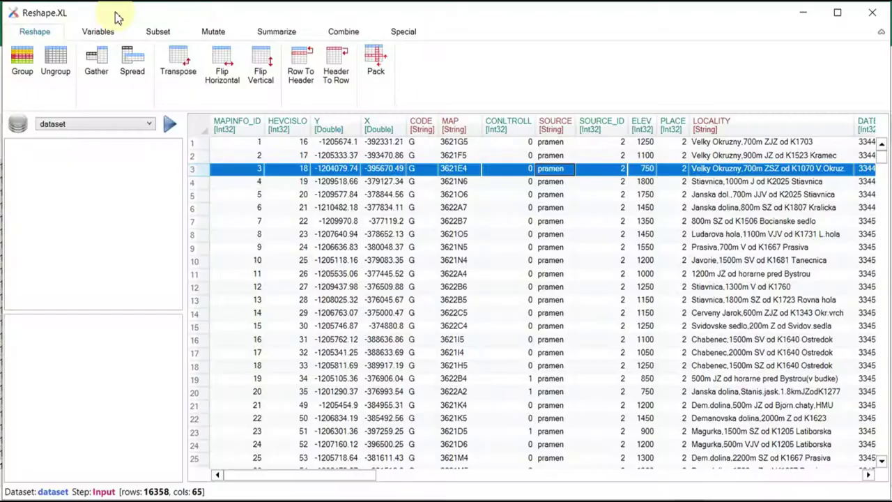
Add a Filter Between step on MAPINFO_ID from 10 to 20 and run it.
click(157, 35)
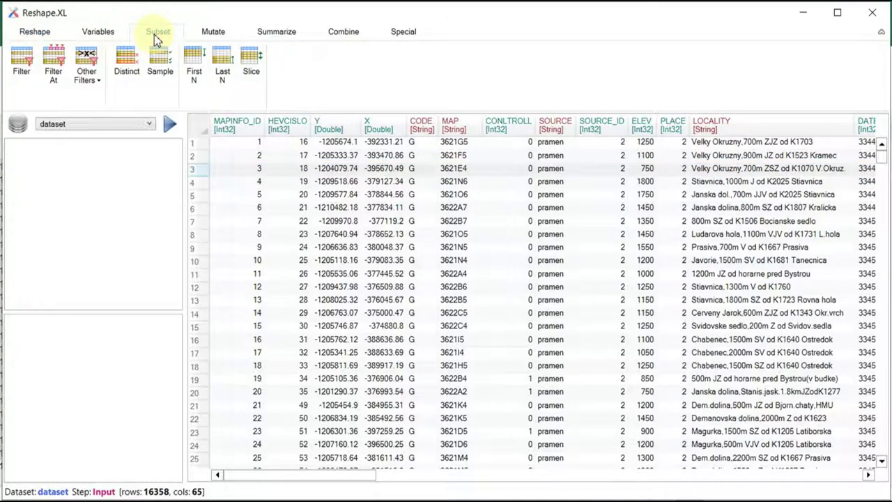
click(94, 82)
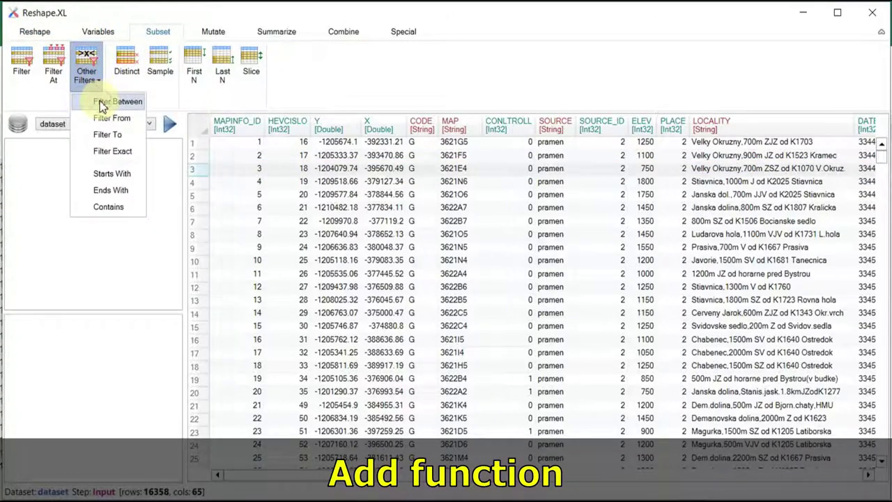
click(103, 102)
click(99, 163)
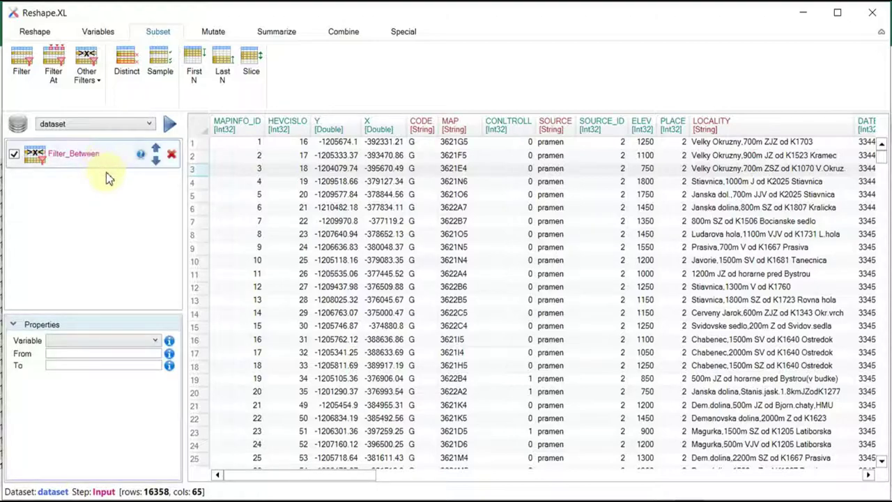
click(114, 341)
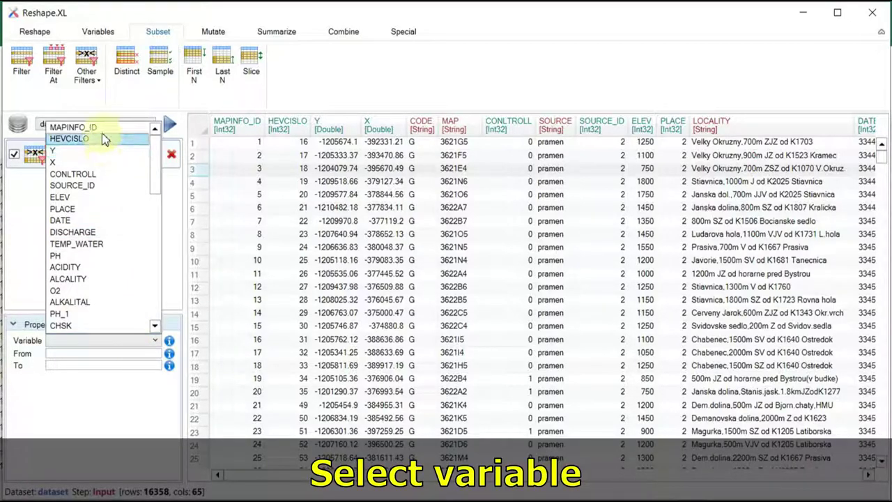
click(73, 127)
click(99, 354)
text(10)
click(100, 365)
text(20)
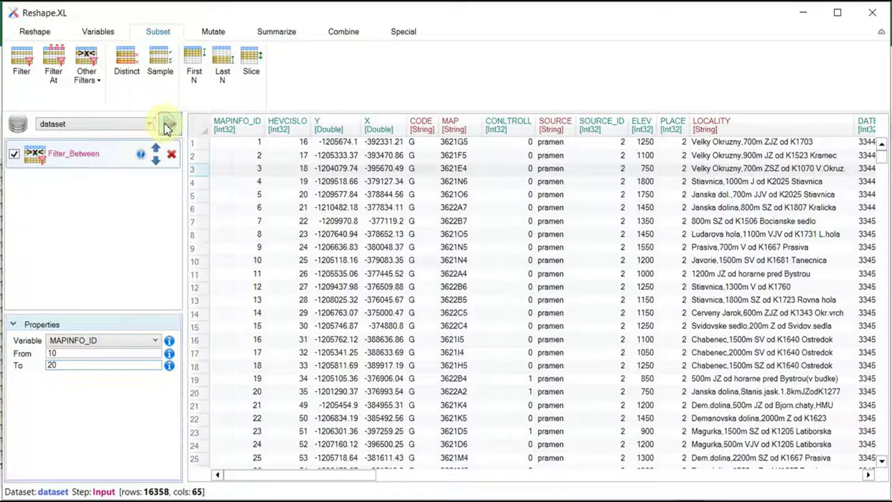
click(167, 126)
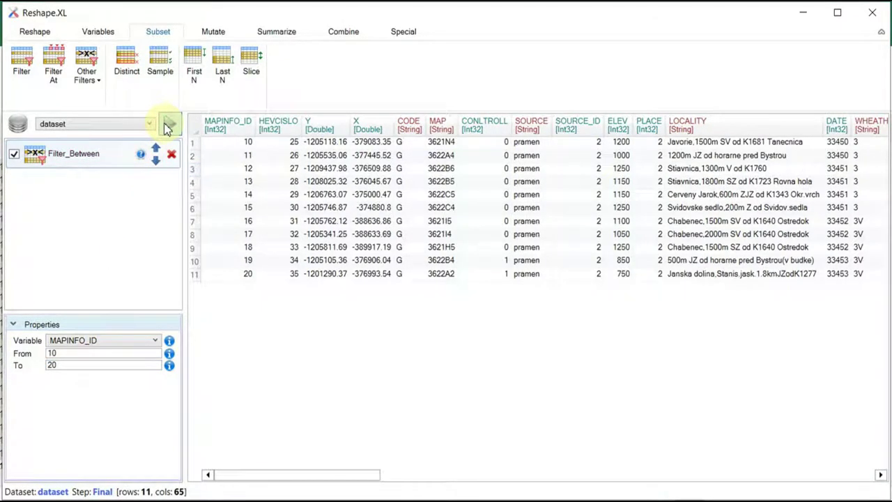
Change the MAPINFO_ID range to 15–30 and rerun, leaving 16 rows.
click(79, 353)
key(BackSpace)
text(5)
click(75, 365)
key(BackSpace)
key(BackSpace)
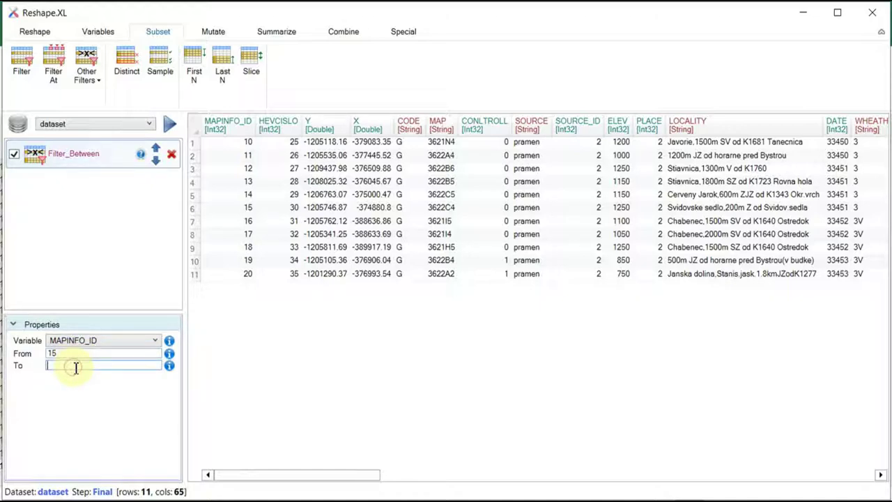
text(30)
click(171, 129)
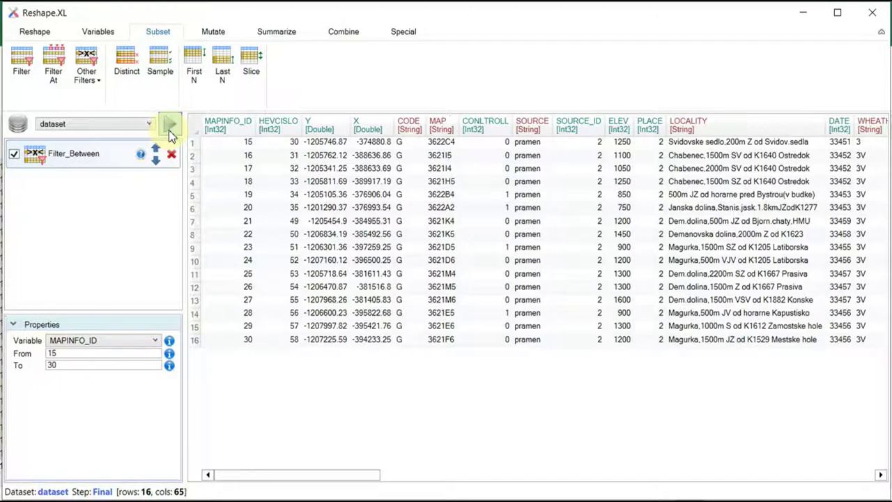
Retarget the Between filter to ELEV from 1200 to 1500, leaving 179 rows.
click(64, 342)
click(84, 198)
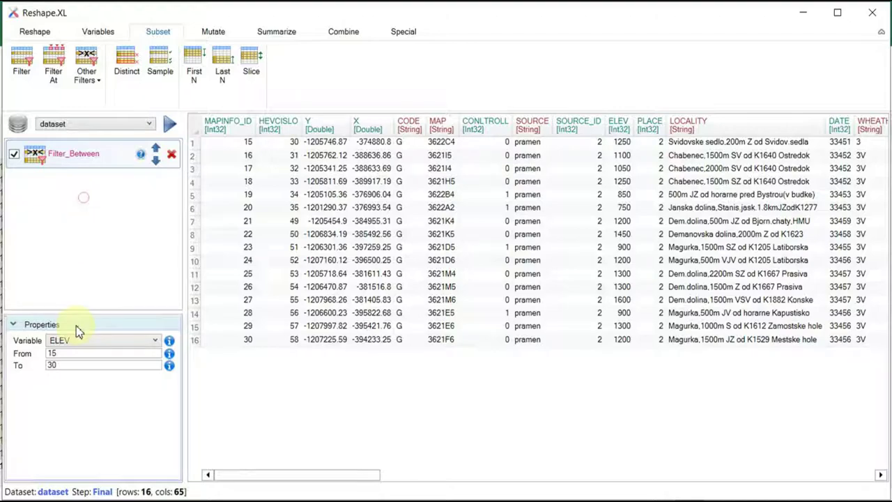
double_click(73, 353)
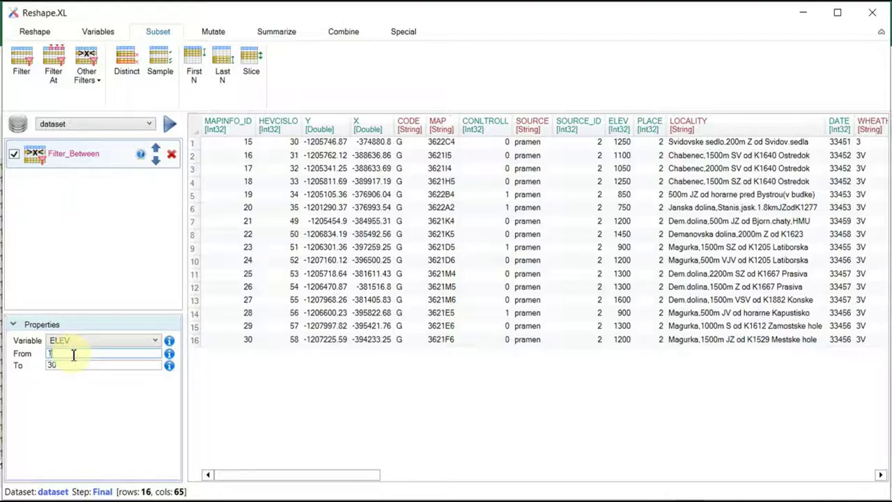
text(1000)
double_click(82, 366)
key(BackSpace)
text(1500)
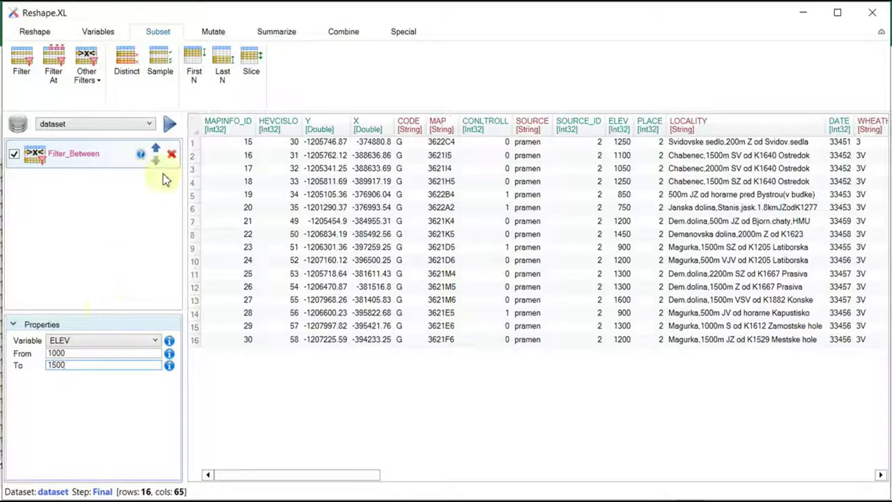
click(166, 126)
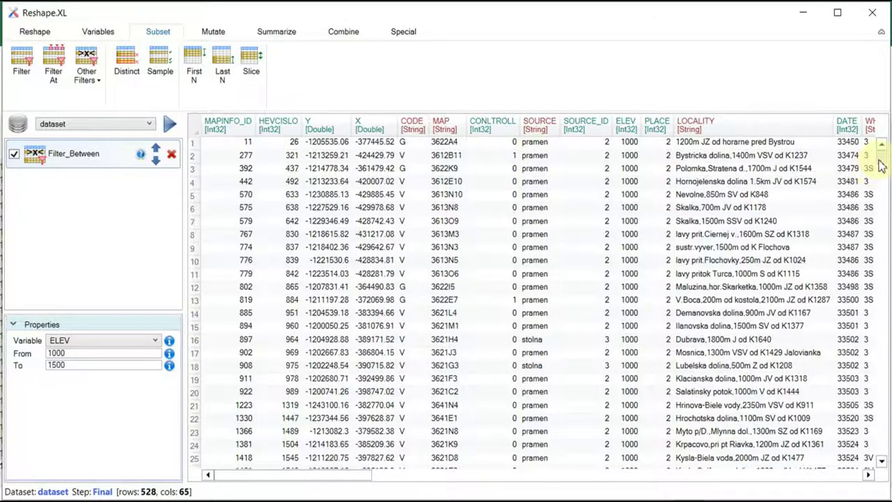
scroll(885, 292, down, 1)
mouse_move(885, 293)
mouse_down()
mouse_move(887, 364)
mouse_move(880, 140)
mouse_up()
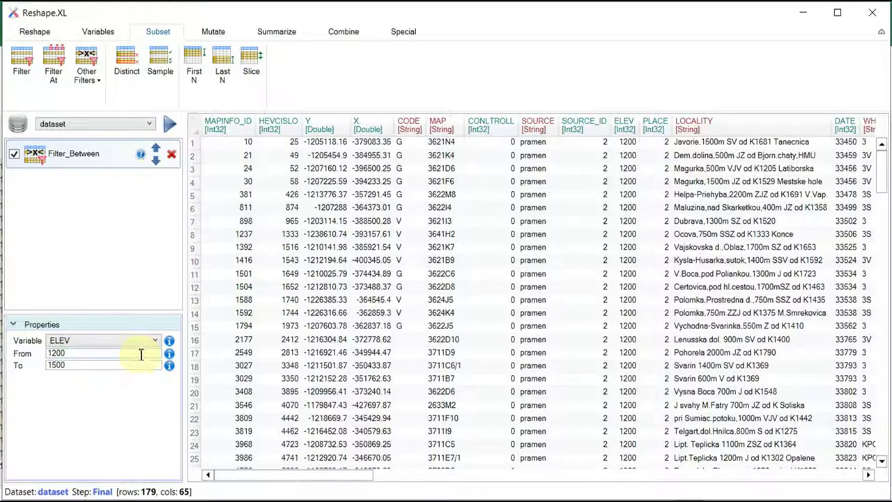
Fill the ELEV lower bound with a sample number, then a sample date, then a sample date-time.
right_click(140, 357)
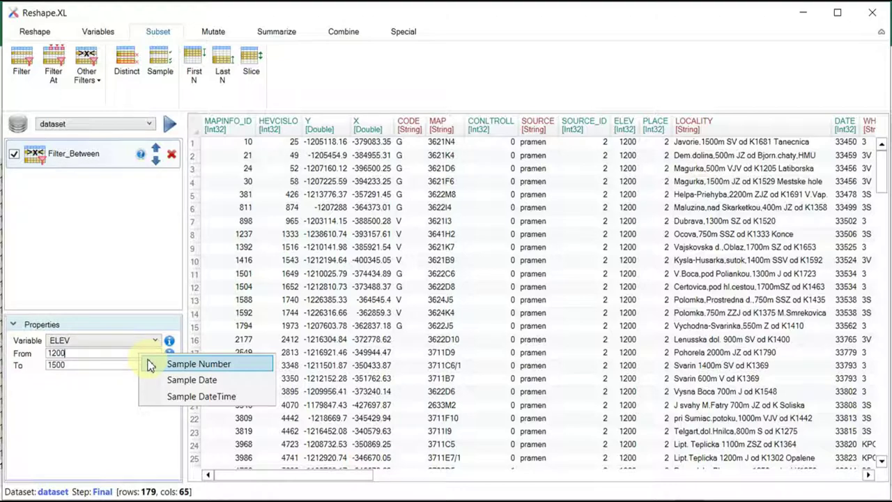
click(153, 365)
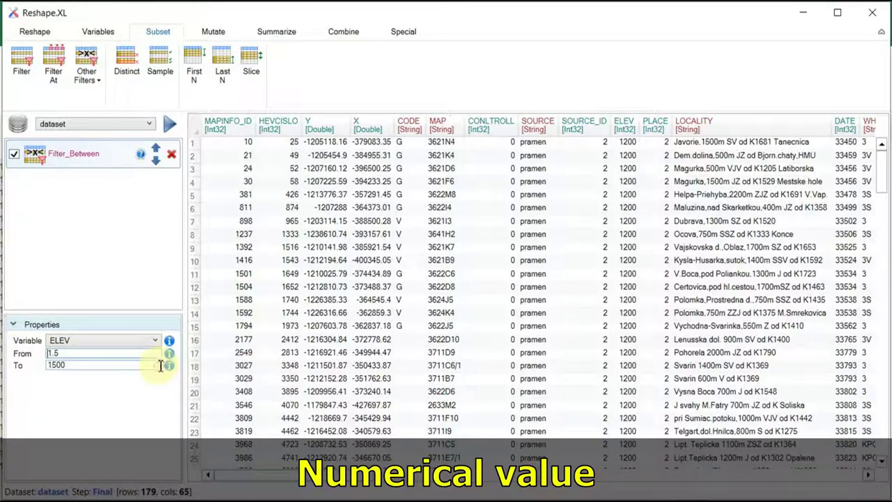
right_click(156, 363)
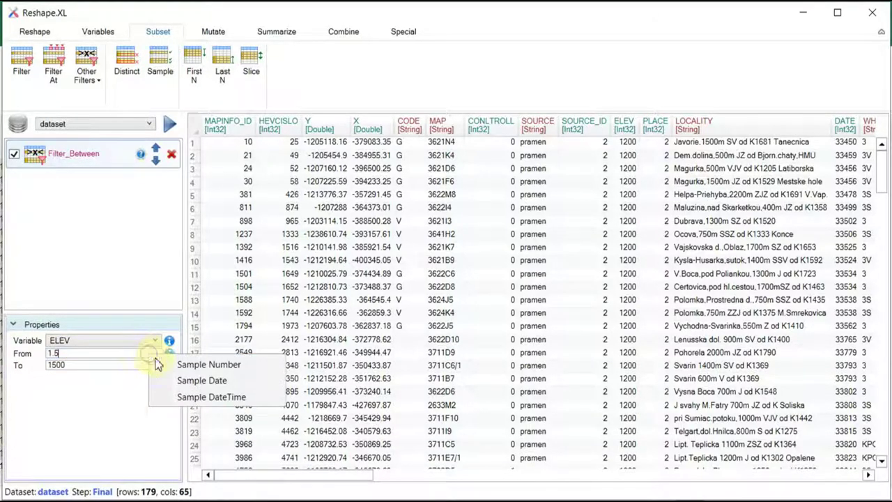
click(167, 380)
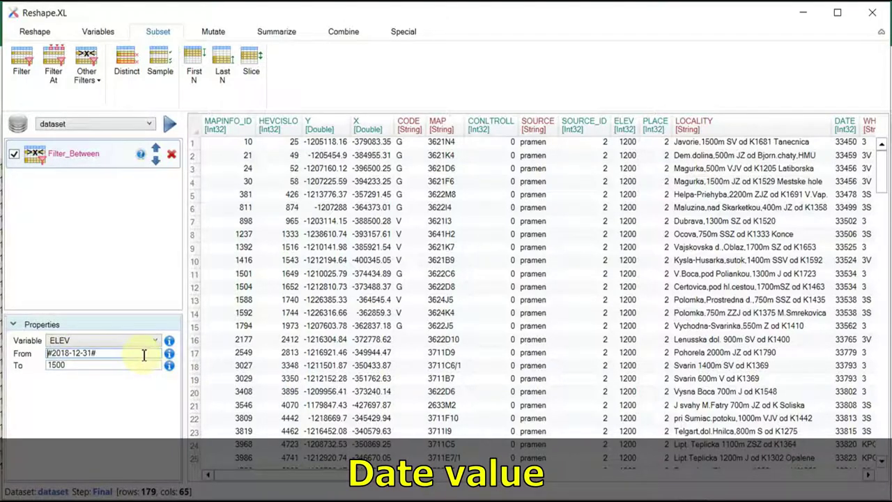
right_click(144, 356)
click(169, 401)
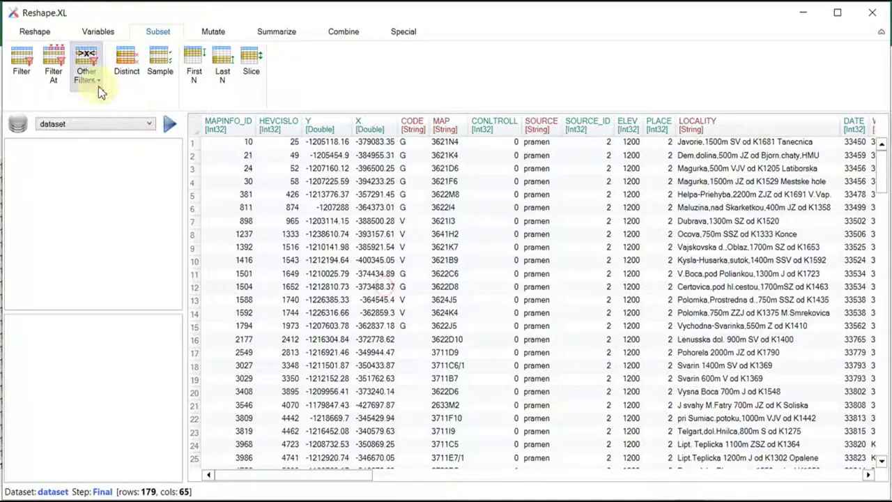
Add a Filter From step keeping ELEV from 1300 upward, leaving 158 rows.
click(87, 69)
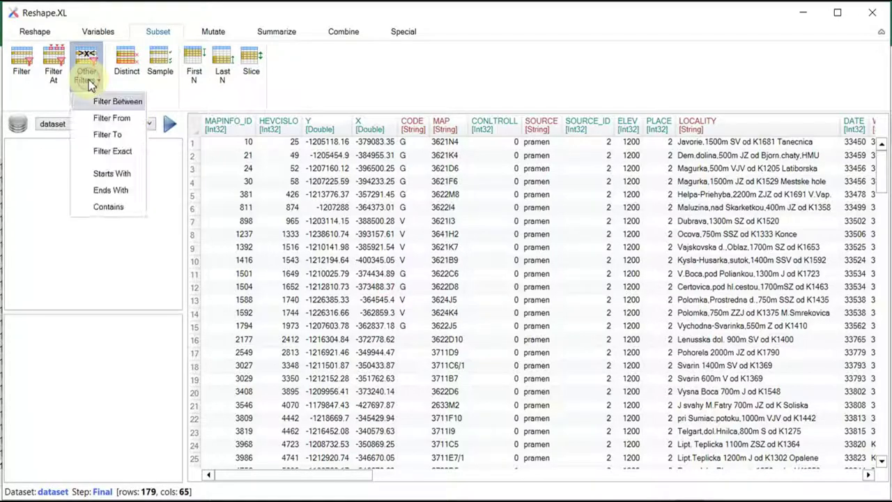
click(96, 116)
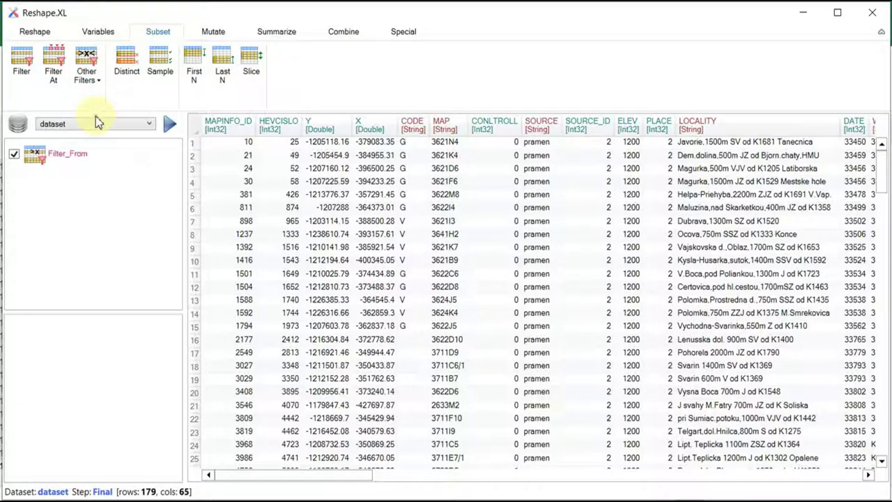
click(97, 168)
click(119, 342)
scroll(114, 245, down, 1)
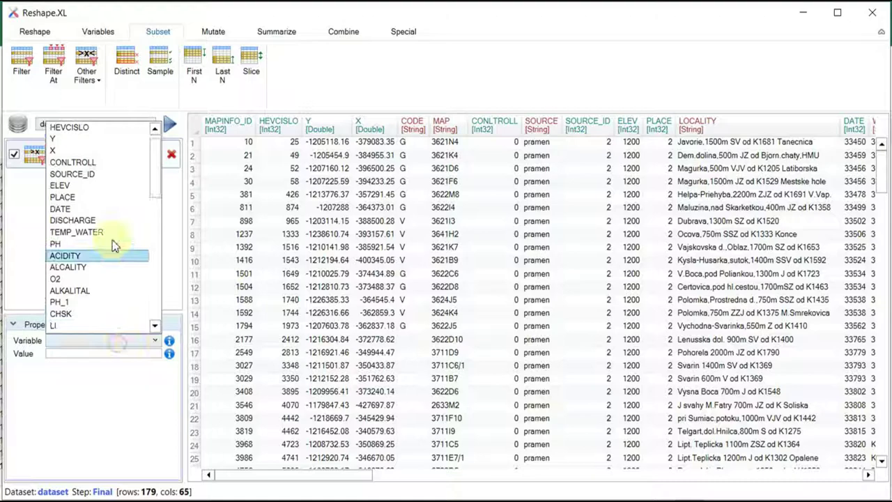
click(104, 186)
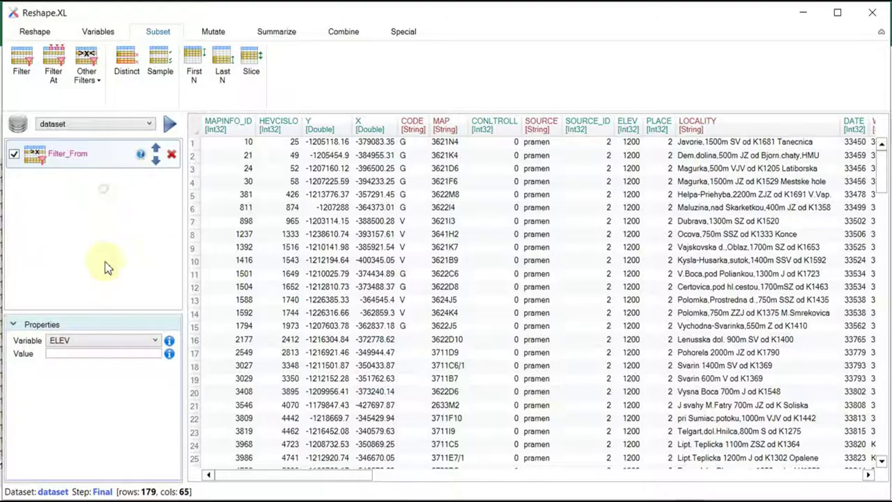
click(103, 352)
text(1300)
click(168, 126)
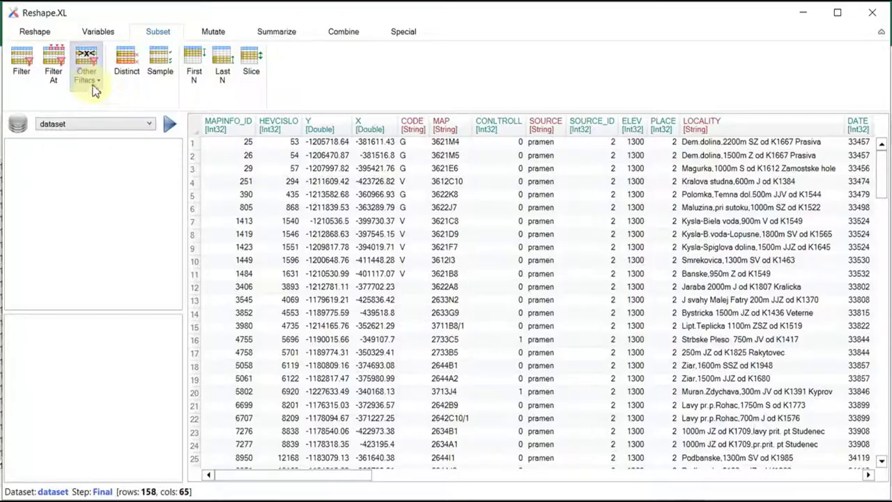
Add a Filter To step on ELEV with a top limit of 500 and run it.
click(87, 82)
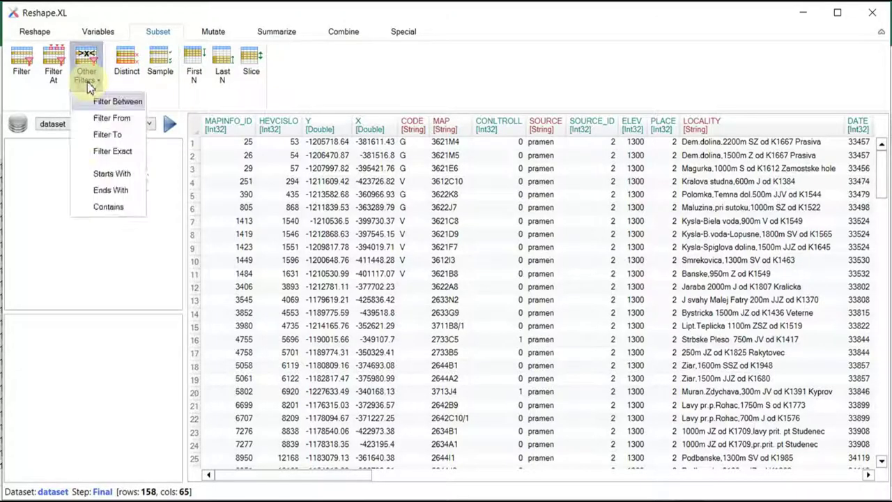
click(109, 136)
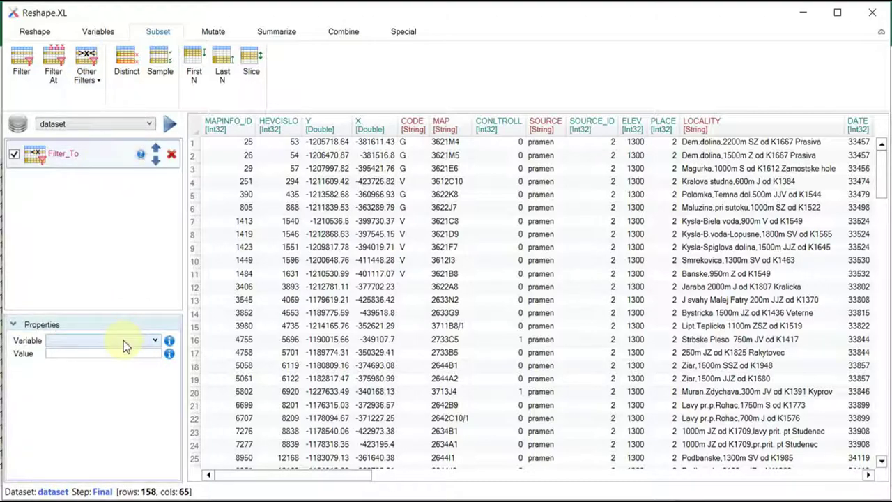
click(124, 341)
scroll(104, 256, down, 1)
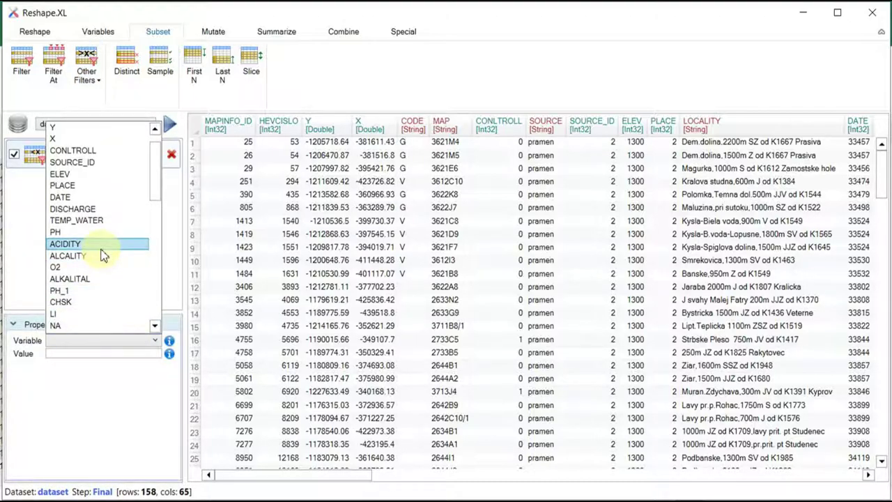
scroll(104, 253, up, 1)
click(96, 200)
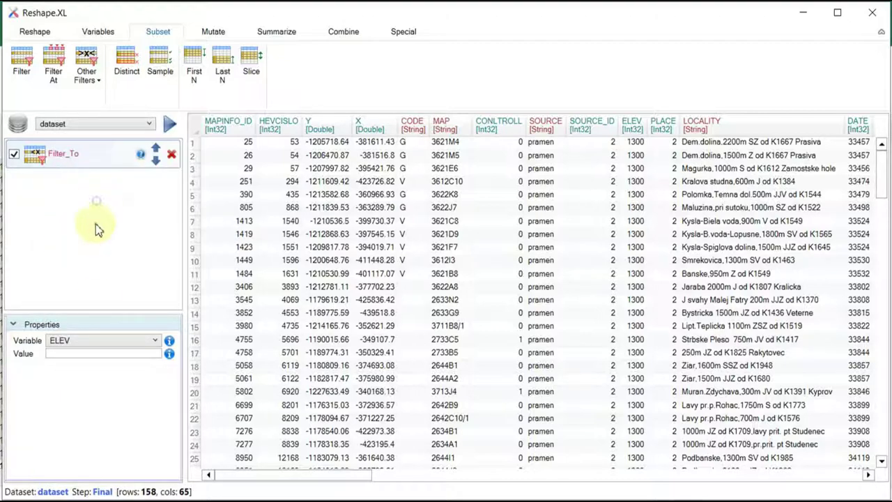
click(97, 355)
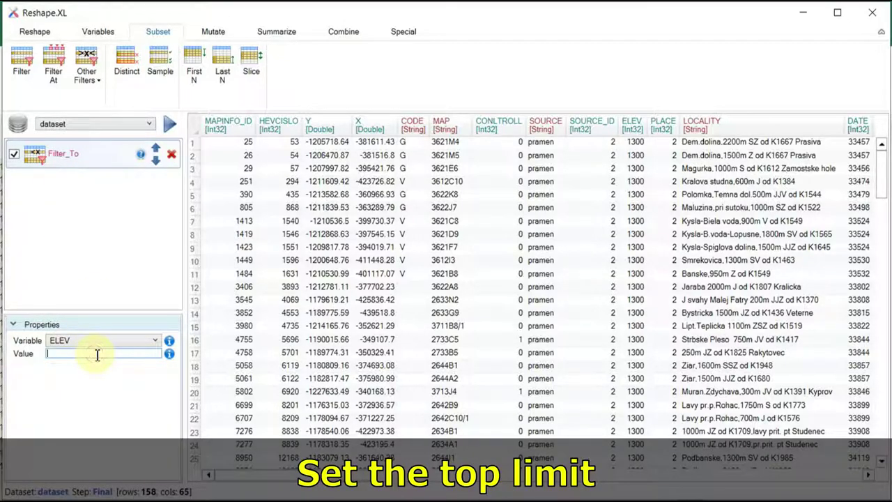
text(500)
click(168, 124)
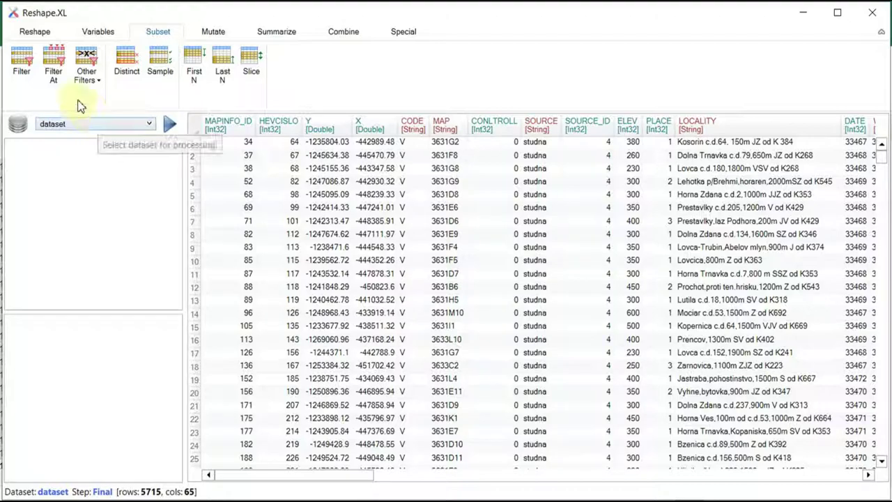
Add an Ends With filter on SOURCE for 'rt', keeping 1,537 rows.
click(83, 80)
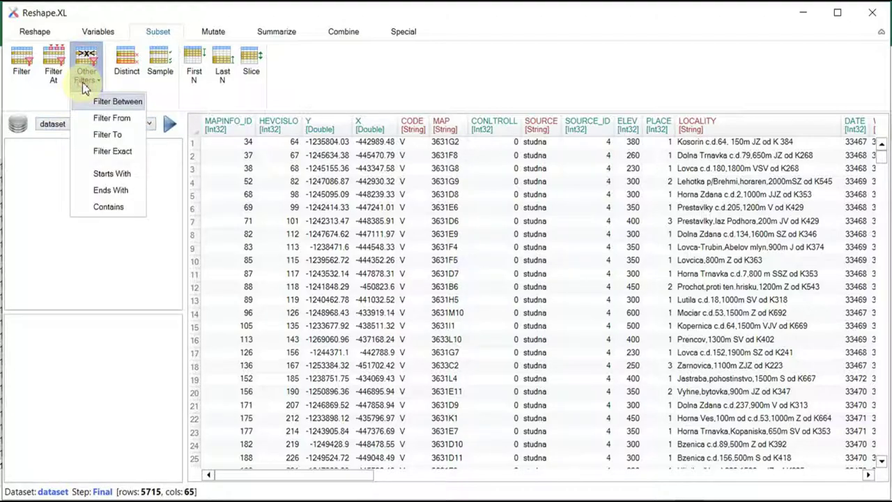
click(110, 190)
click(104, 341)
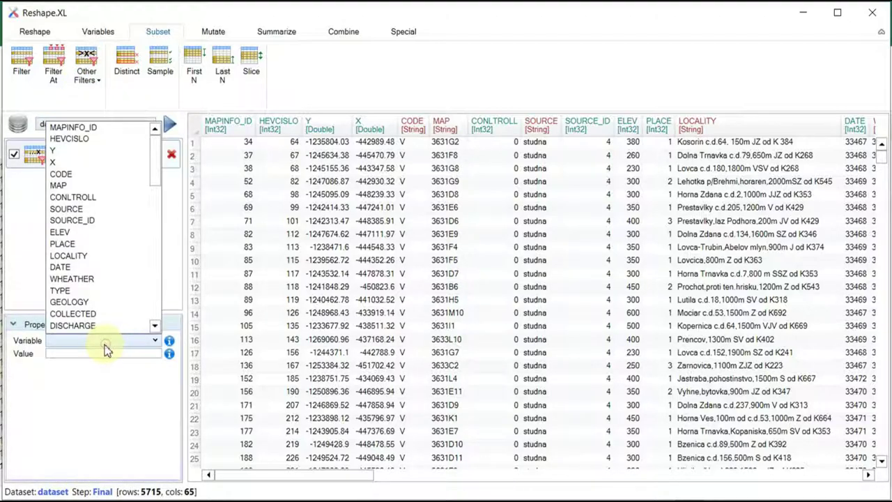
click(100, 201)
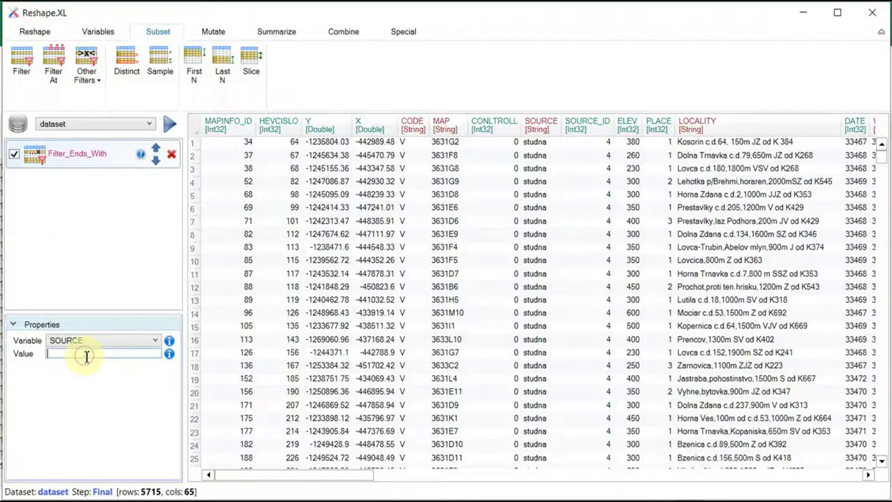
click(103, 350)
text(rt)
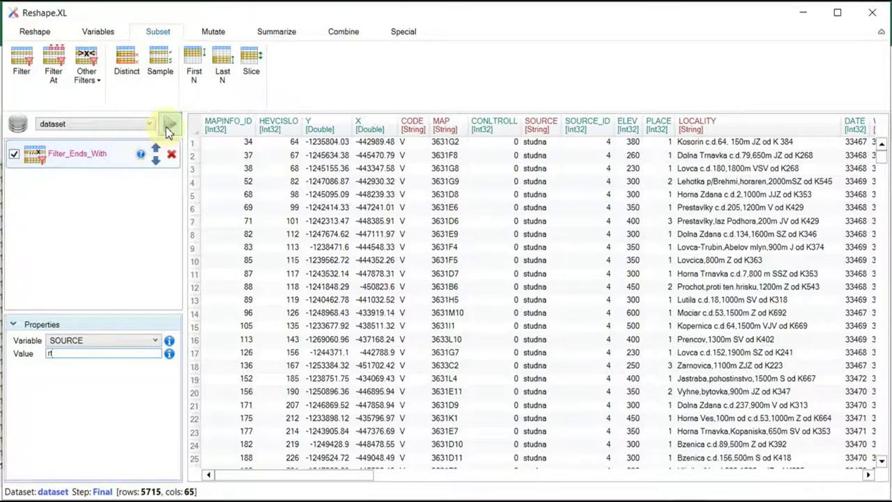
click(166, 126)
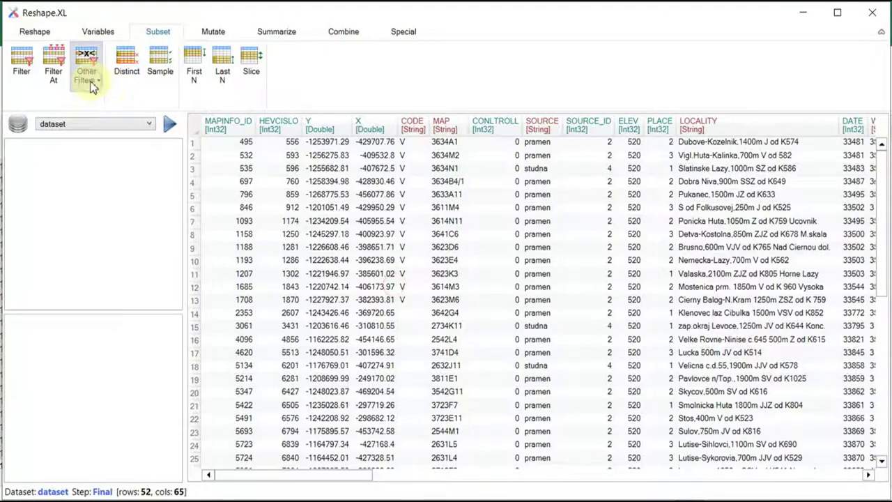
Add a Starts With filter on SOURCE for 'pra', keeping 8,849 rows.
click(92, 87)
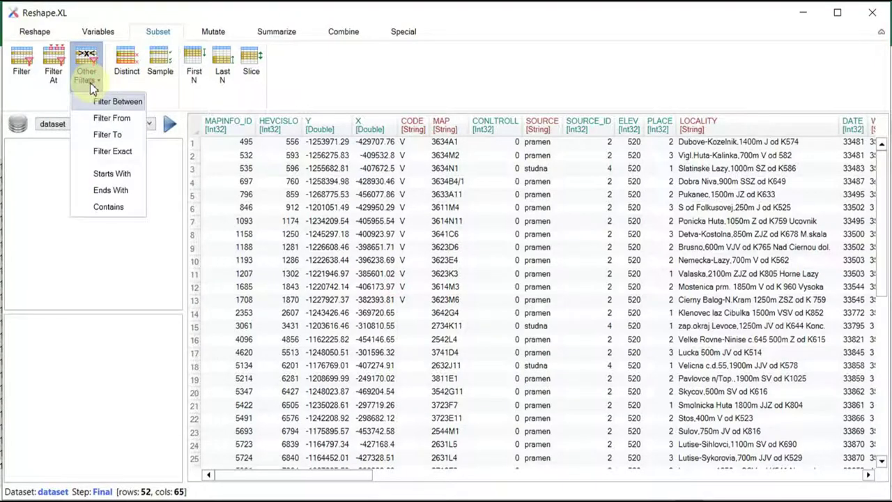
click(97, 174)
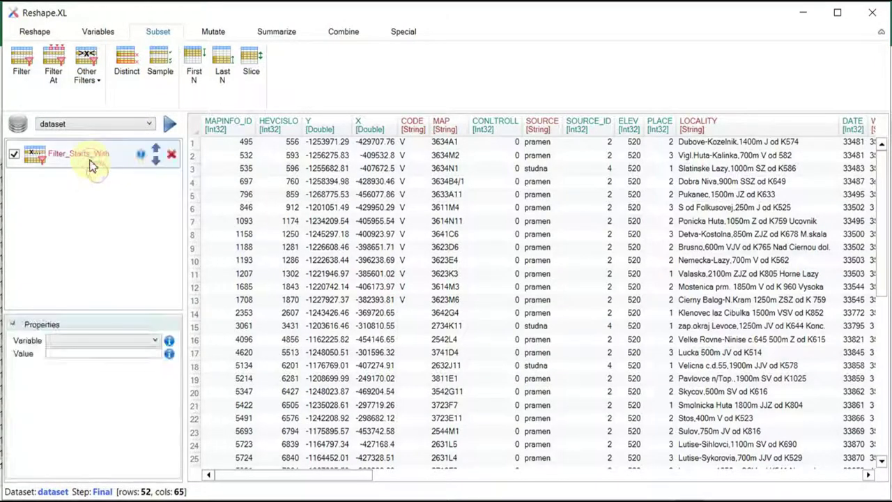
click(72, 342)
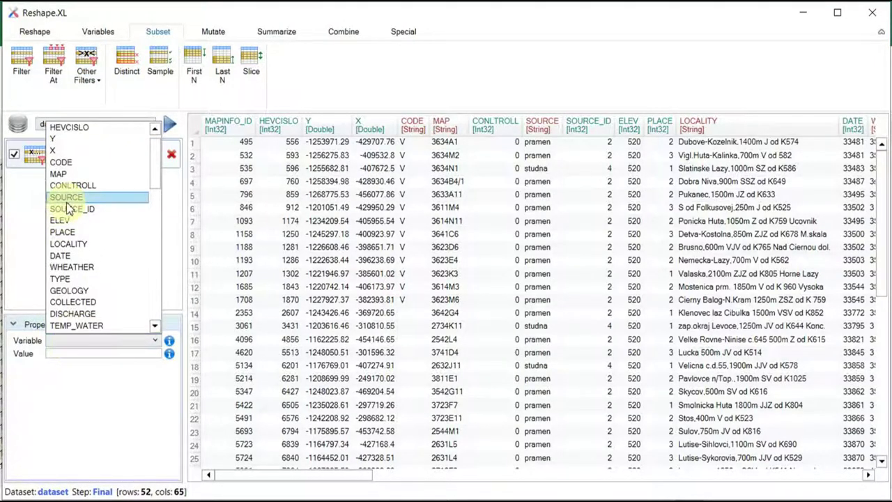
click(66, 197)
click(79, 354)
text(pre)
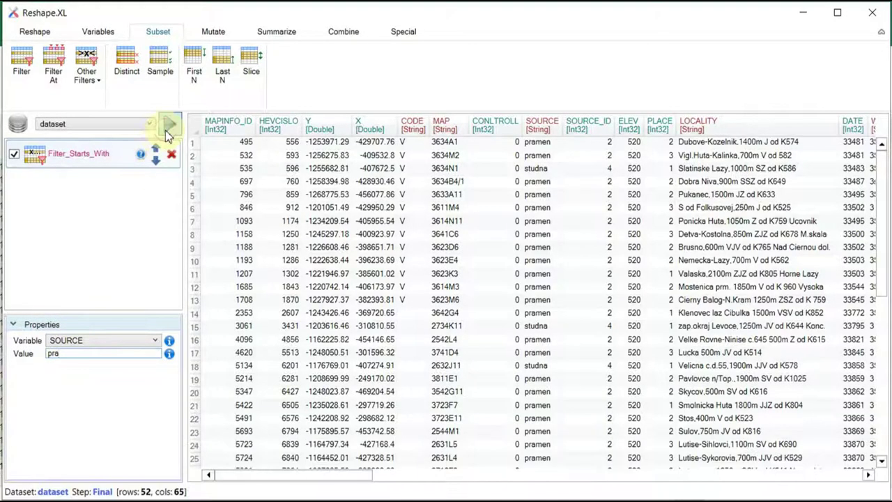
click(169, 125)
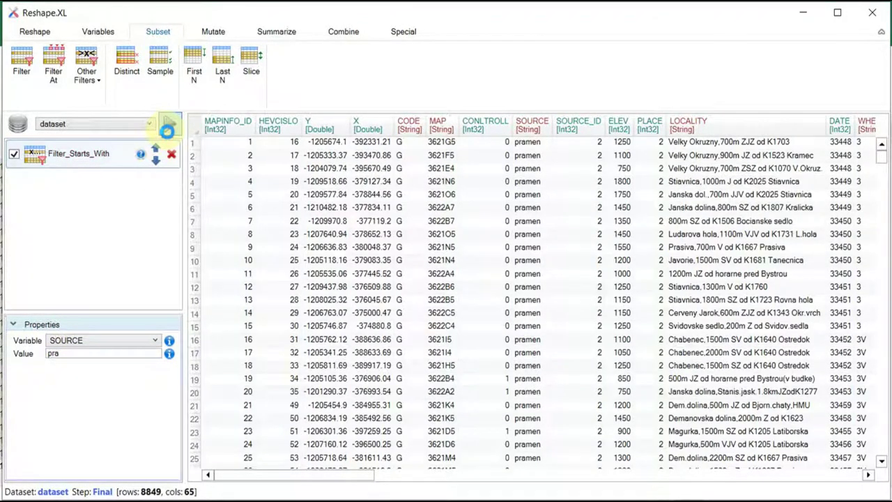
Change the SOURCE prefix to 'stu' and rerun the filter.
double_click(116, 354)
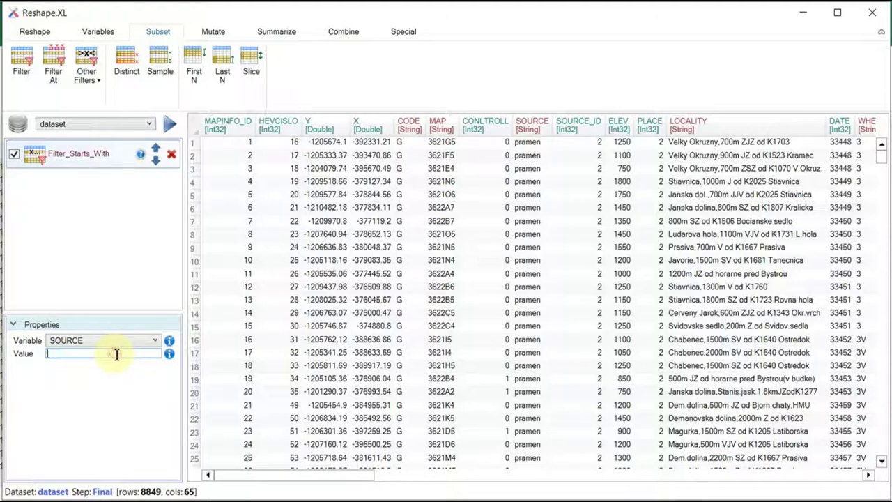
text(stu)
click(164, 133)
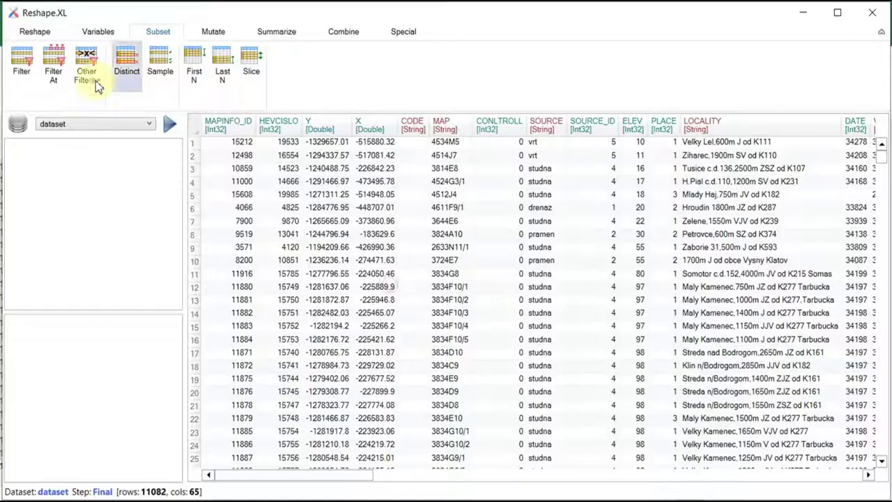
Add a Filter Exact step on HEVCISLO matching 19533 and run it.
click(83, 77)
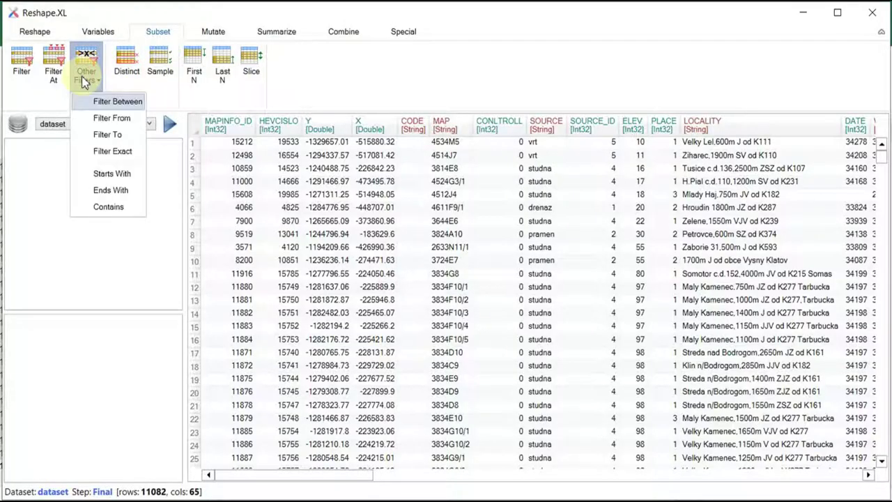
click(104, 151)
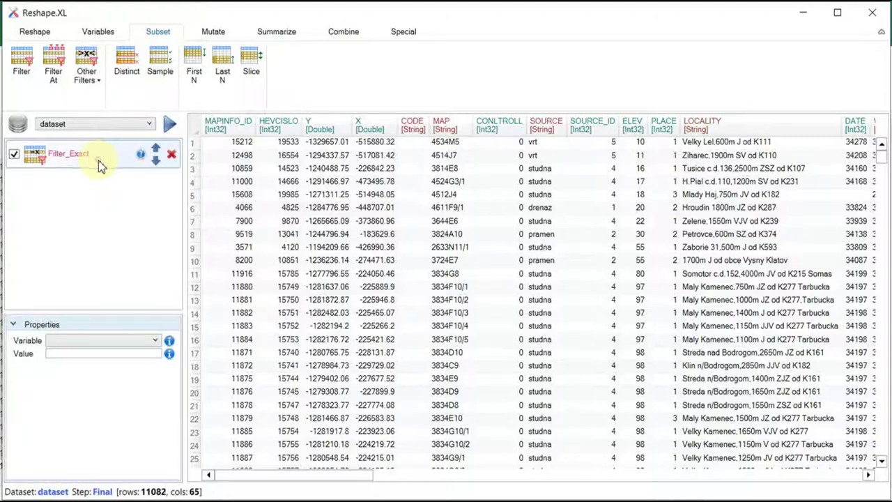
click(99, 342)
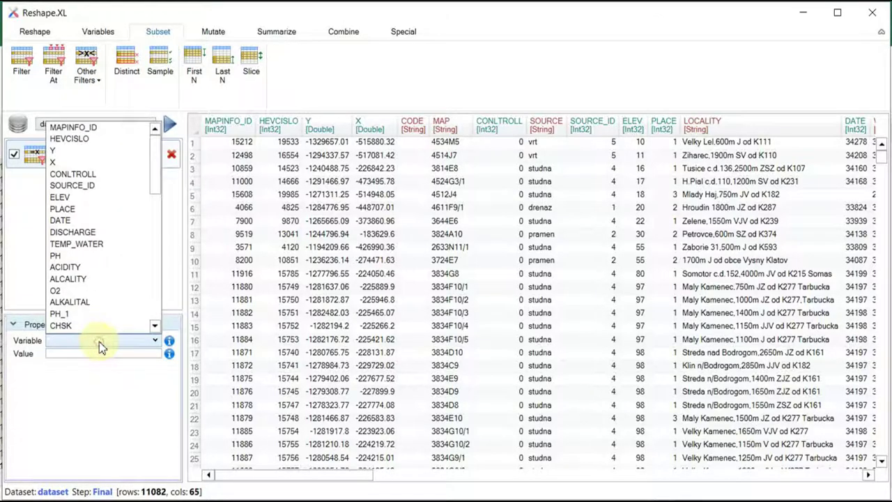
click(96, 140)
click(83, 354)
text(19533)
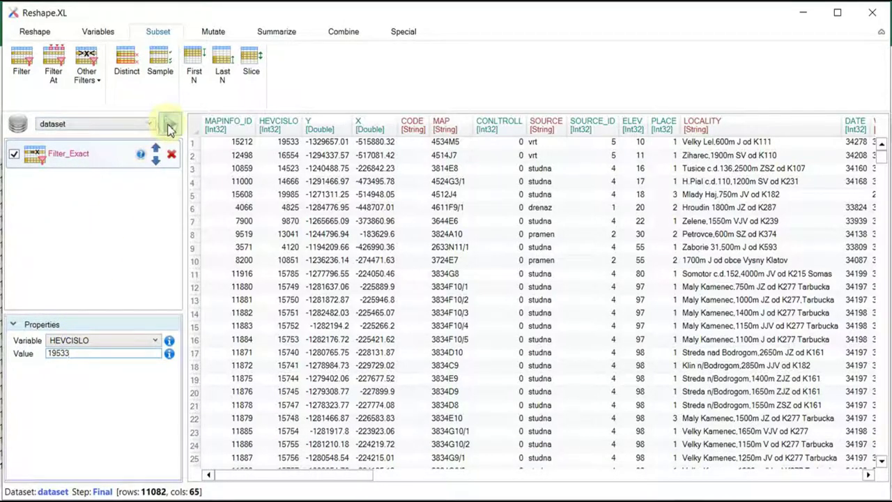
click(169, 126)
Change the exact-match value to 1250 and rerun the filter.
double_click(100, 353)
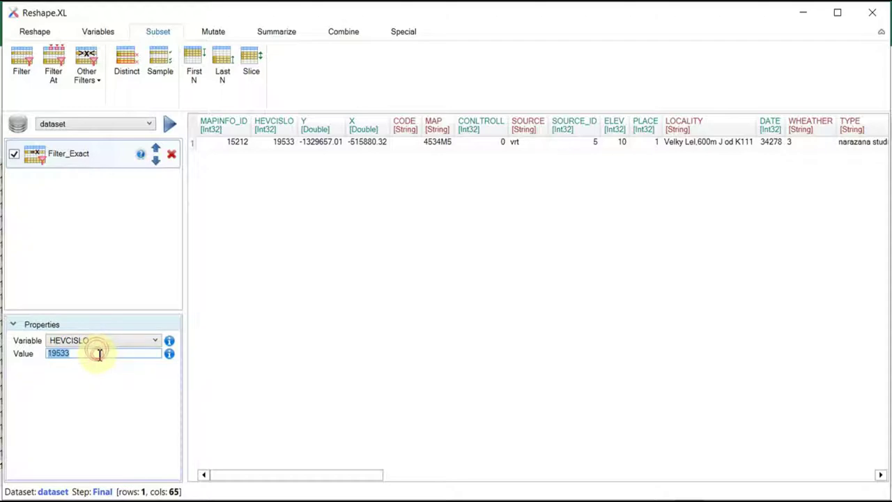
text(1250)
click(170, 125)
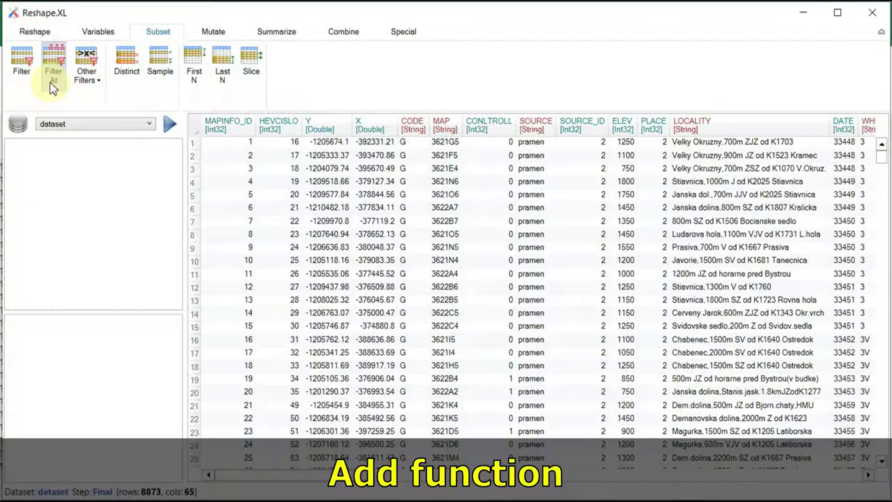
Add a Filter_At step and expand its variable list panel.
click(53, 83)
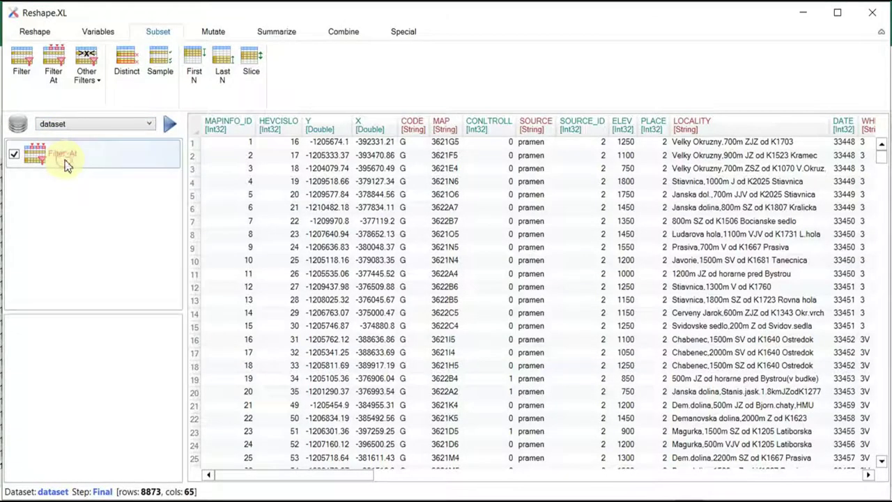
click(64, 161)
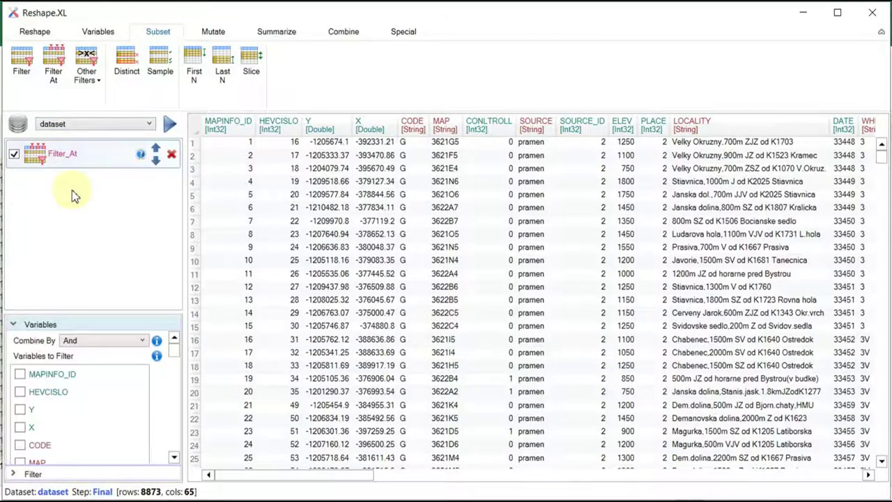
drag(133, 314, 129, 209)
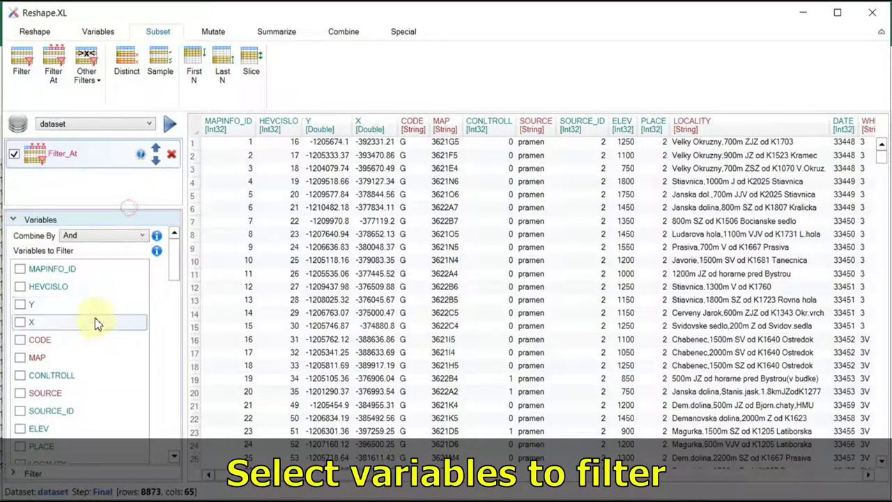
click(175, 298)
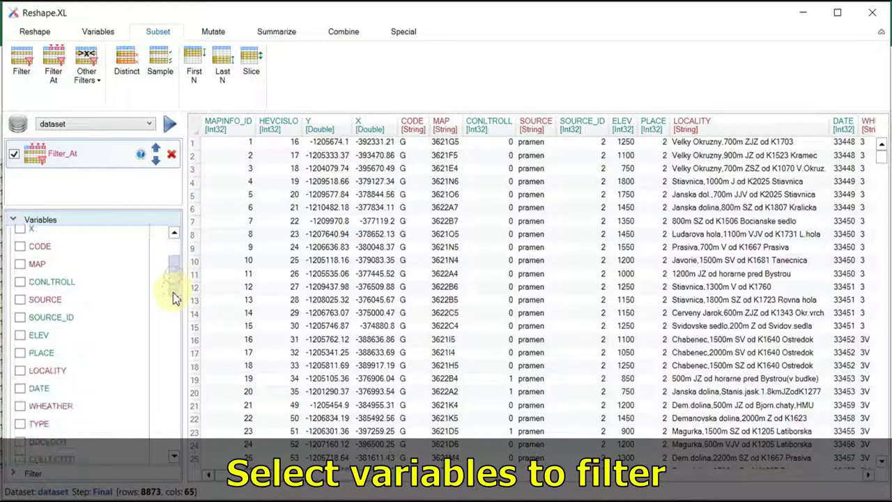
drag(174, 299, 187, 370)
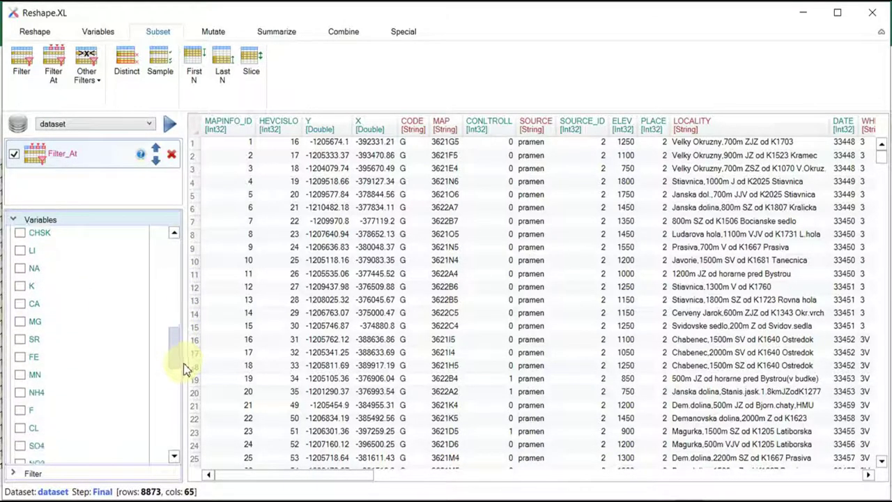
Tick NA, K, CA and MG as the Filter_At variables.
click(20, 267)
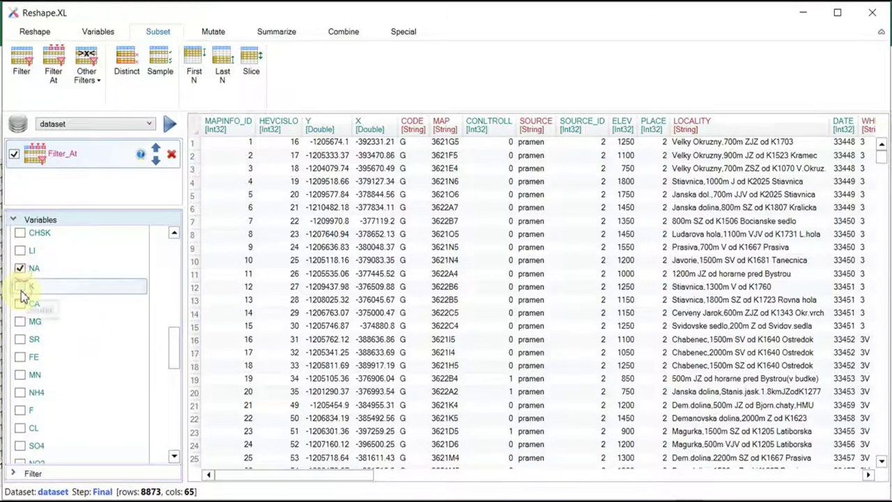
click(21, 287)
click(20, 305)
click(20, 322)
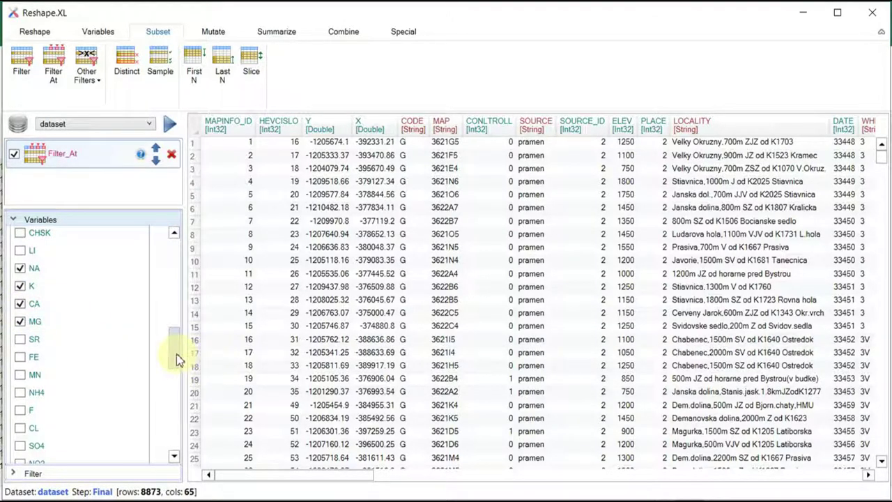
drag(177, 353, 175, 265)
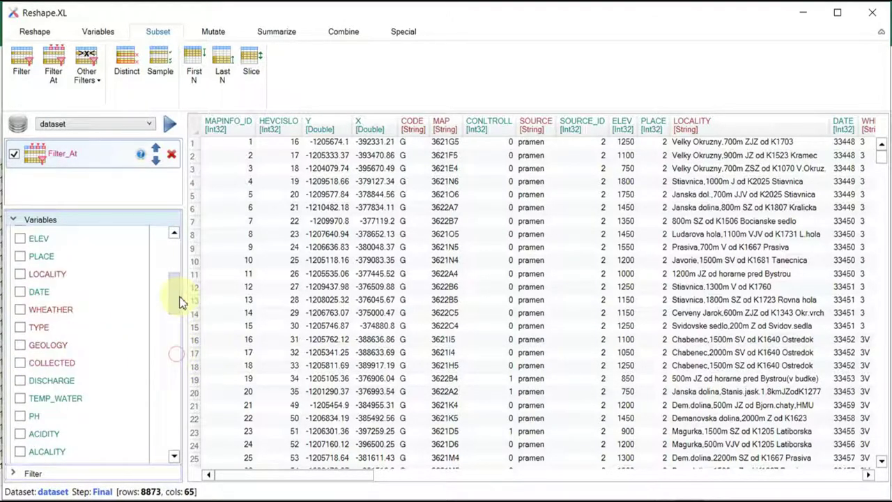
Apply the condition Var() >50 and inspect the filtered rows' chemistry values.
click(81, 474)
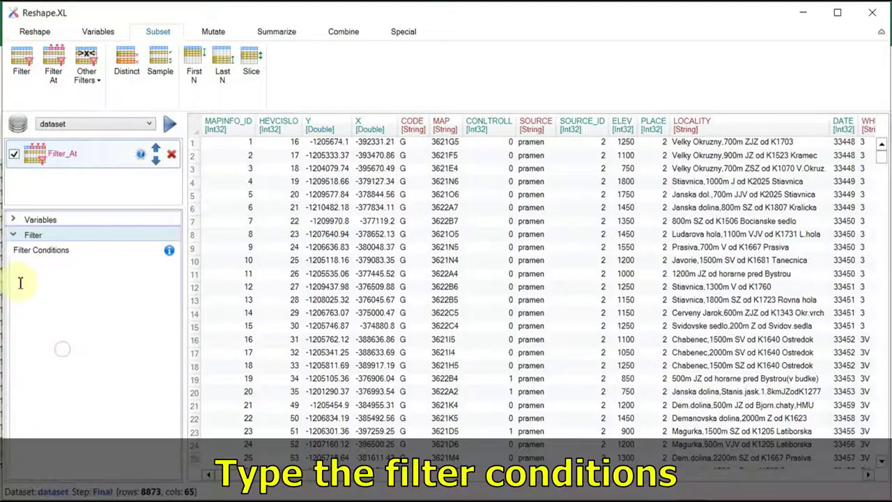
text(Va)
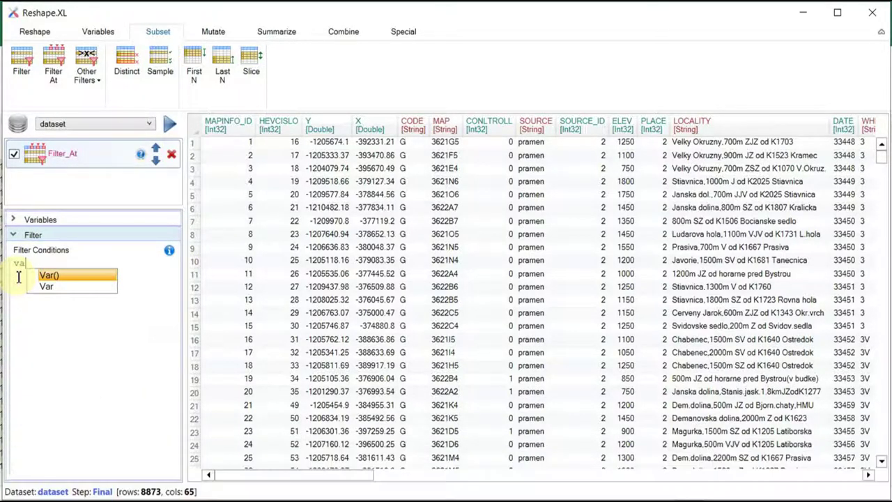
key(Return)
text(>50)
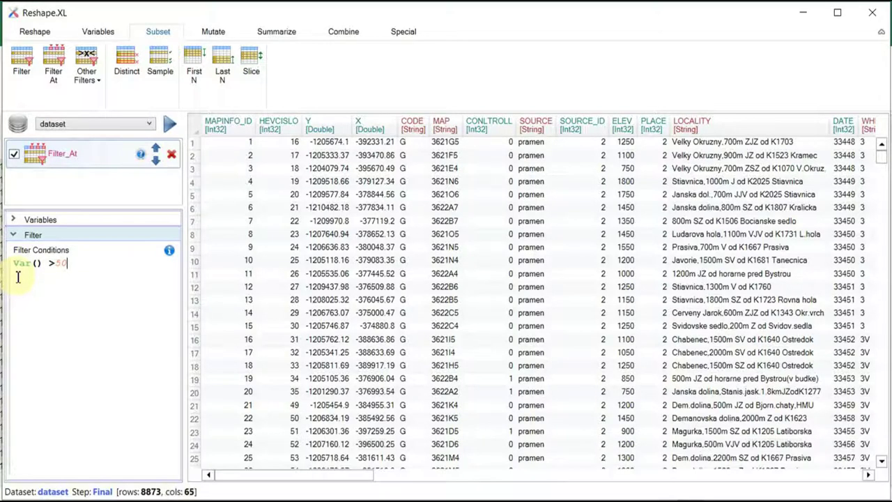
click(171, 123)
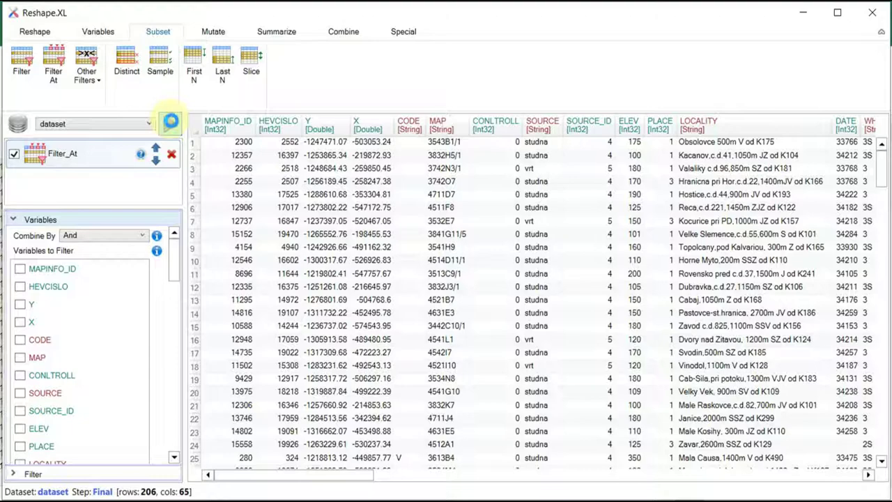
mouse_move(303, 474)
mouse_down()
mouse_move(410, 492)
mouse_move(670, 491)
mouse_up()
drag(426, 143, 466, 171)
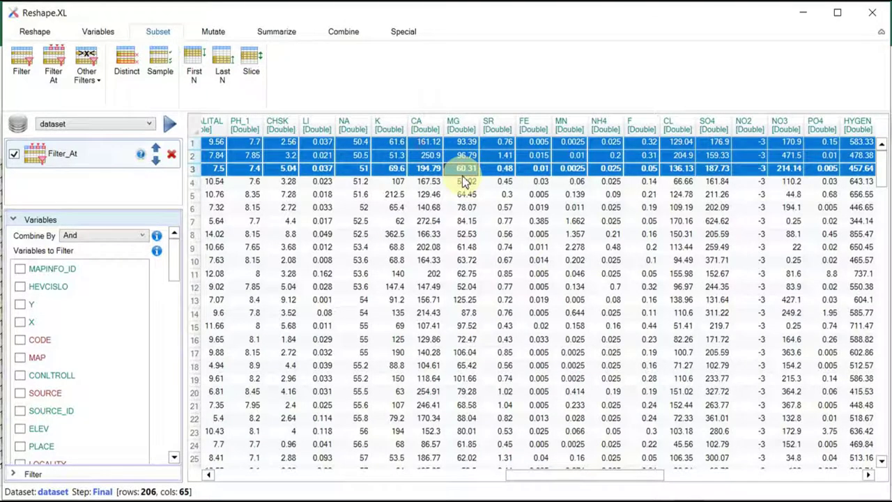
click(428, 184)
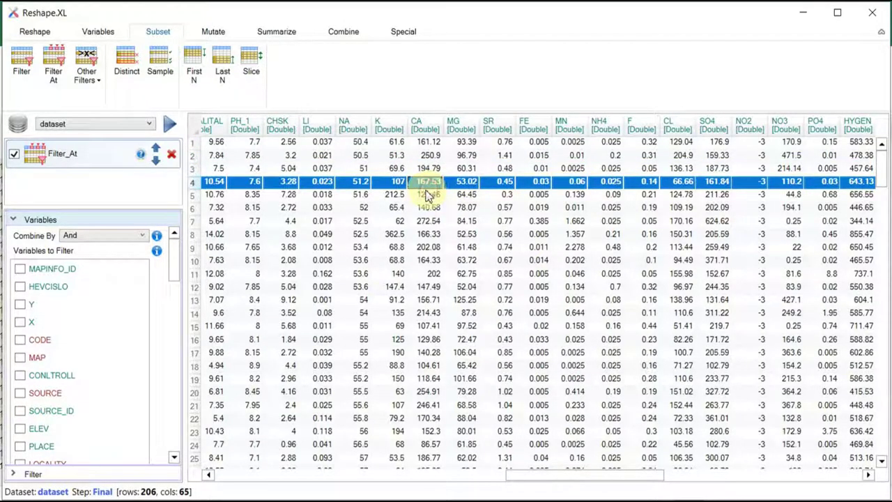
Raise the threshold to Var() > 100 and rerun, leaving 14 rows.
click(91, 475)
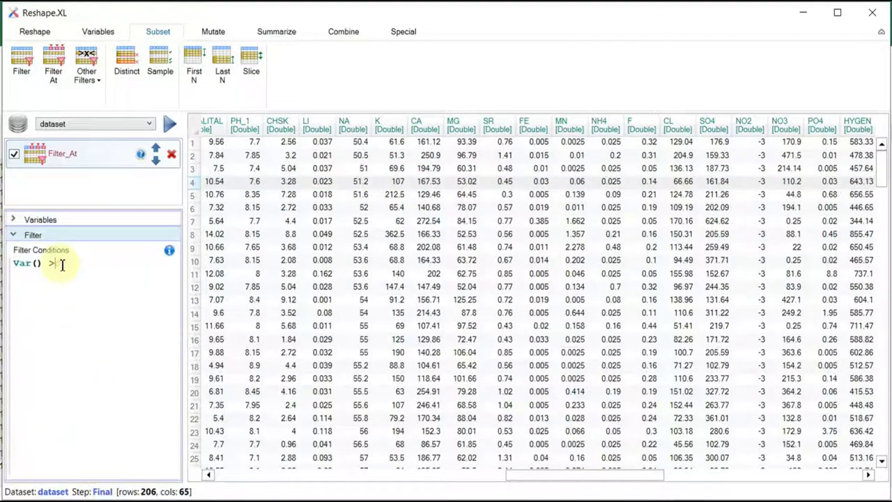
click(169, 123)
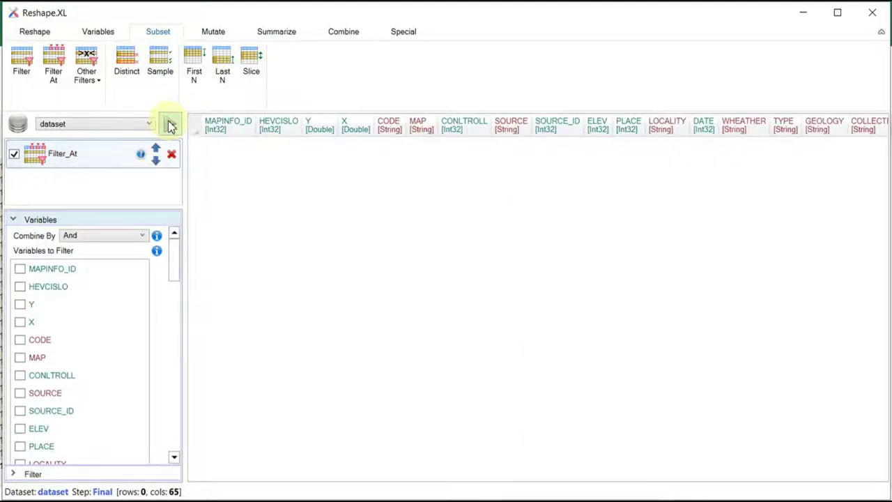
click(84, 474)
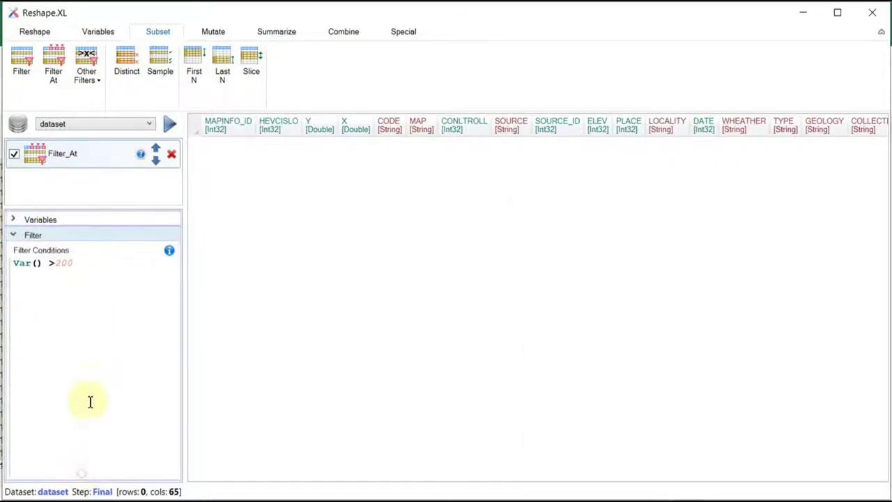
click(60, 264)
text(100)
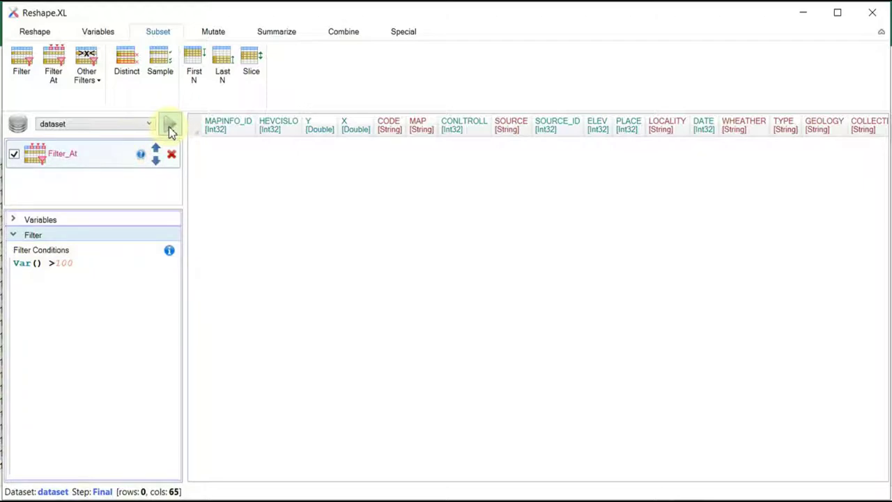
click(170, 127)
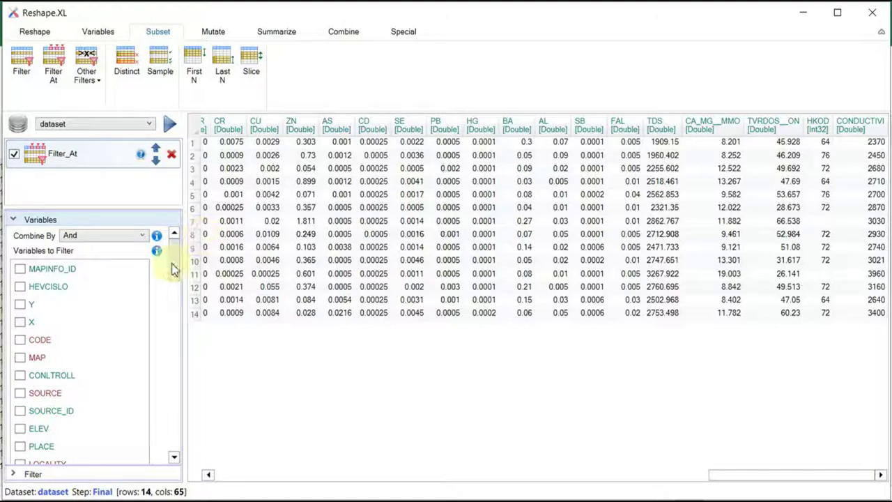
Set Combine By to Or and rerun the Filter_At step, leaving 5 rows.
click(114, 235)
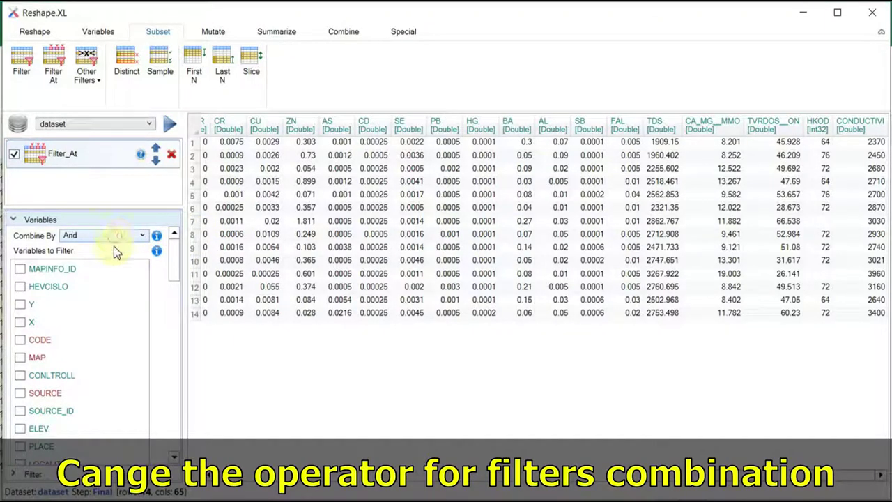
click(114, 259)
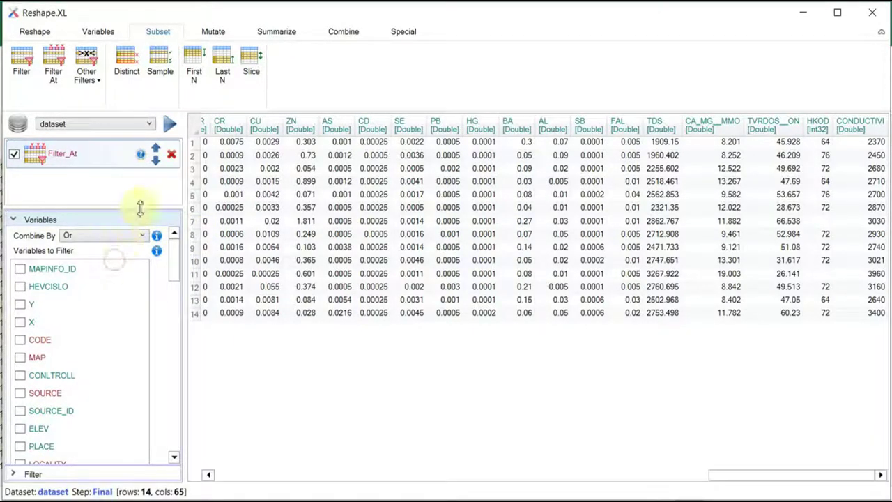
click(167, 131)
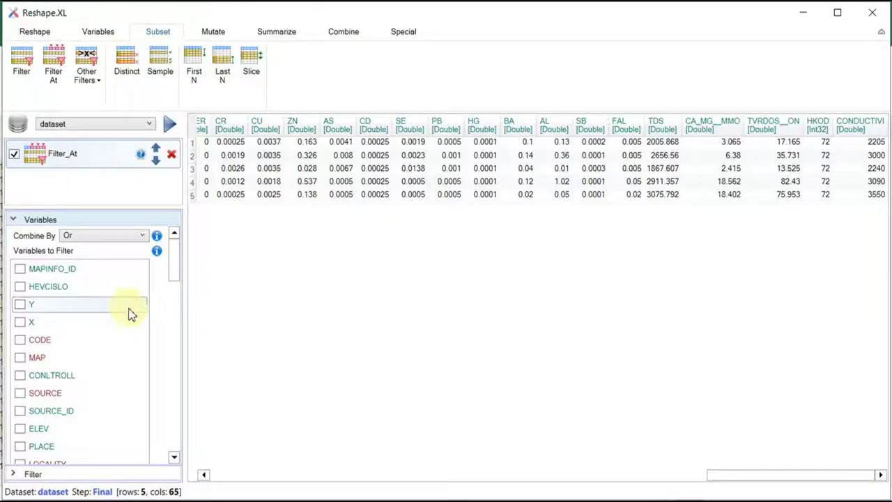
Replace the condition with Avg(Var())>Var() and rerun, giving 7,089 rows.
click(130, 476)
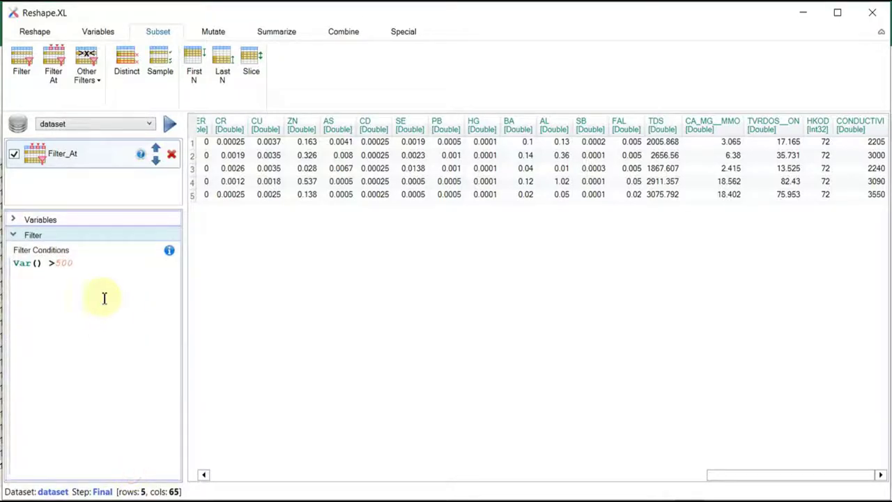
drag(89, 265, 9, 267)
text(Avg)
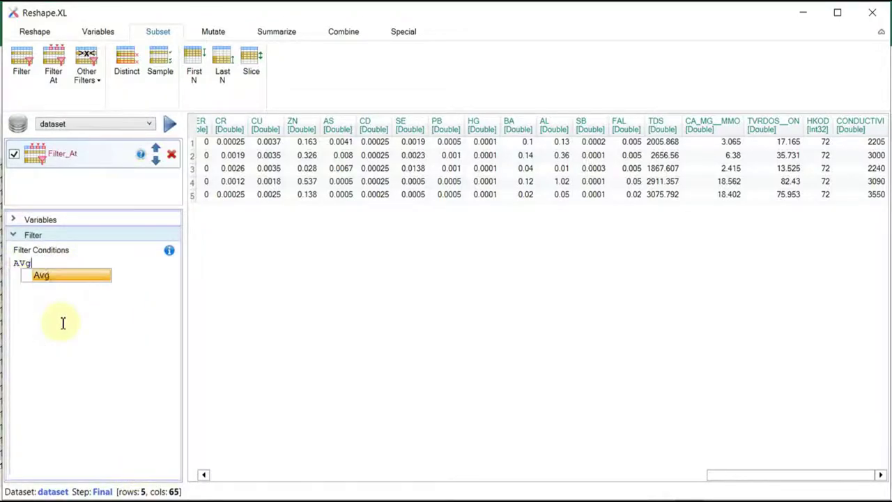
text((Var())>Var())
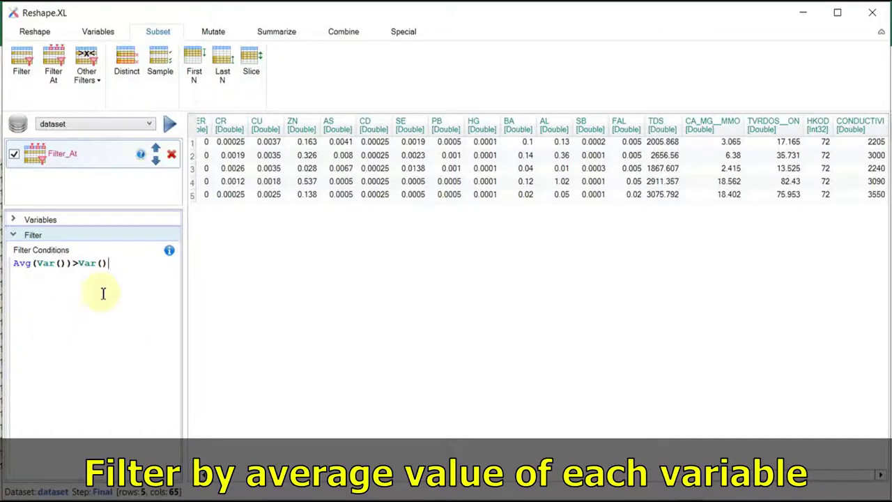
click(169, 128)
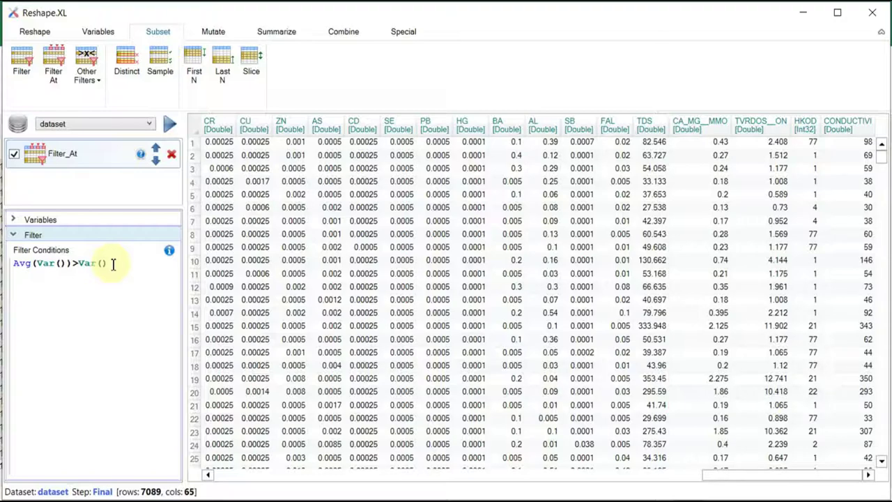
click(120, 264)
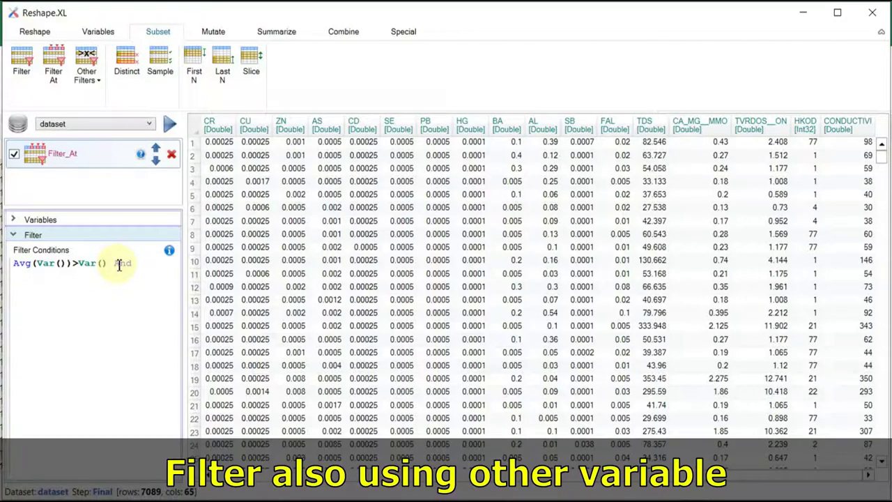
Add SOURCE='Vrt' to the condition, rerun, and confirm SOURCE reads vrt in 250 rows.
text(SOUR)
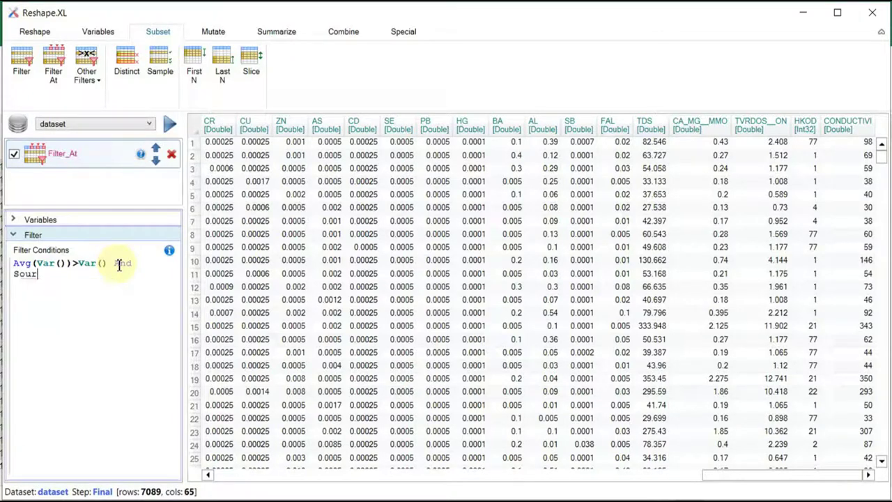
text(CE='Vrt')
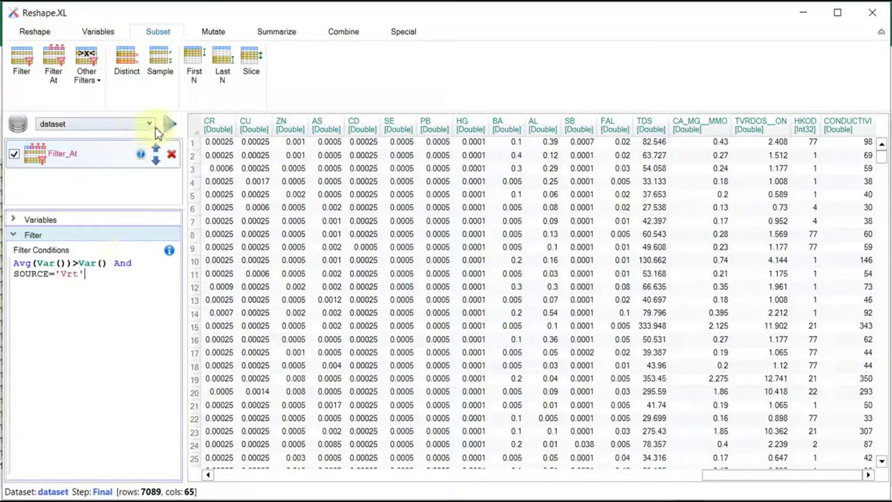
click(168, 128)
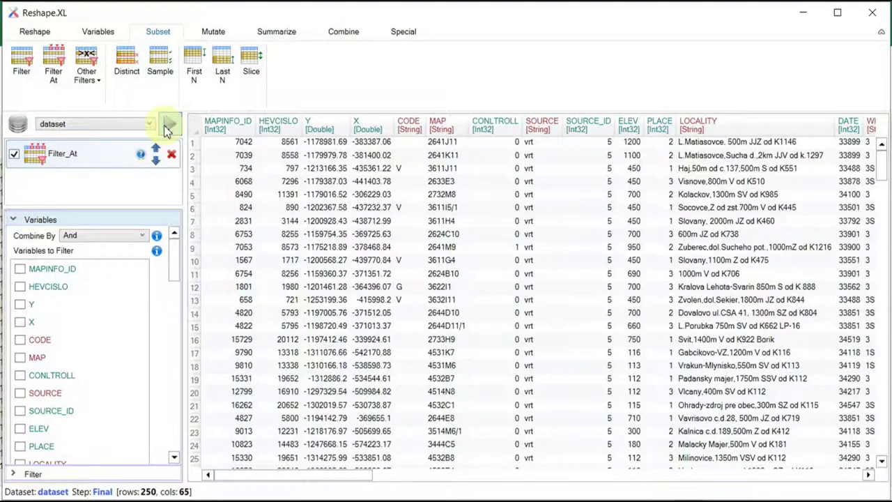
click(536, 237)
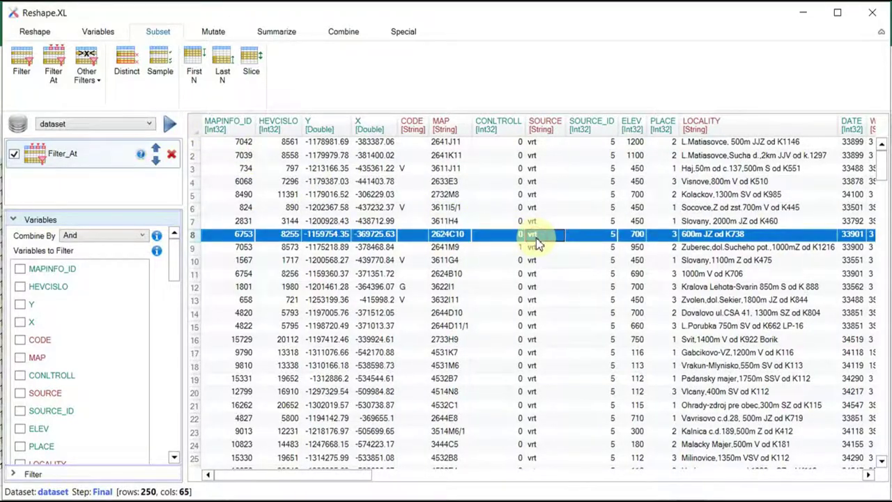